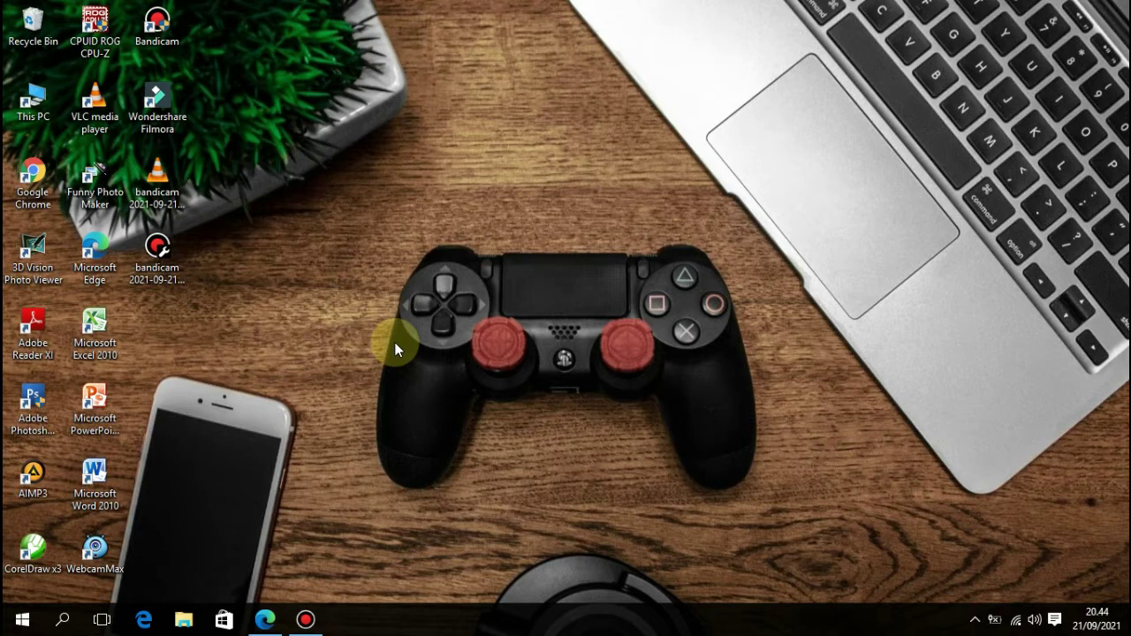
pyautogui.rightClick(310, 342)
pyautogui.click(359, 391)
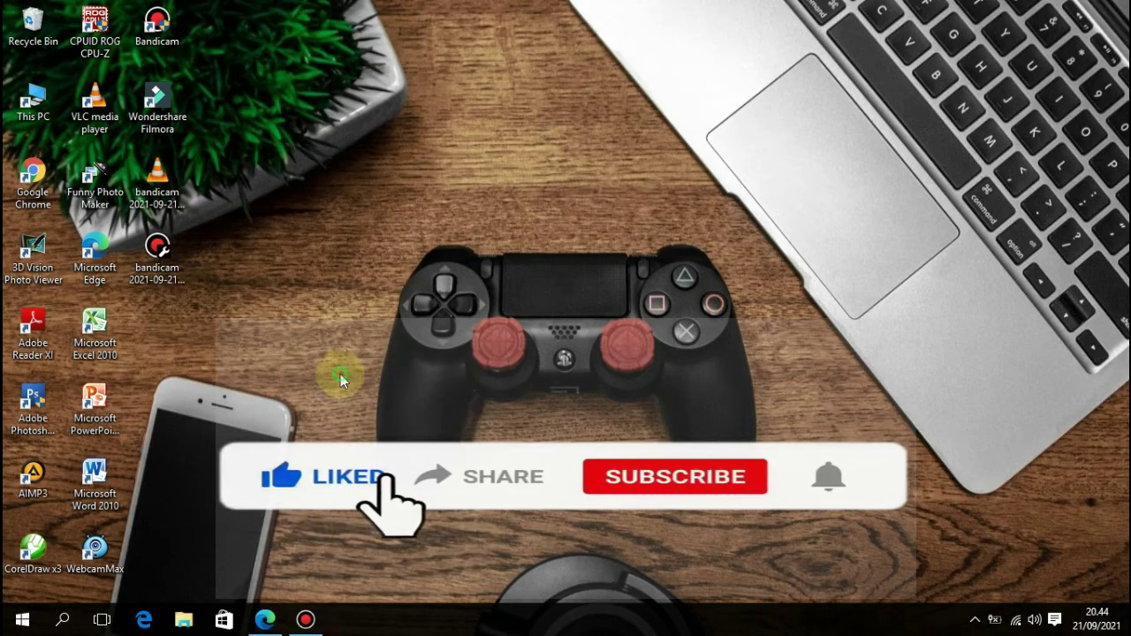
pyautogui.rightClick(341, 374)
pyautogui.click(432, 189)
pyautogui.rightClick(423, 198)
pyautogui.click(476, 247)
pyautogui.rightClick(475, 249)
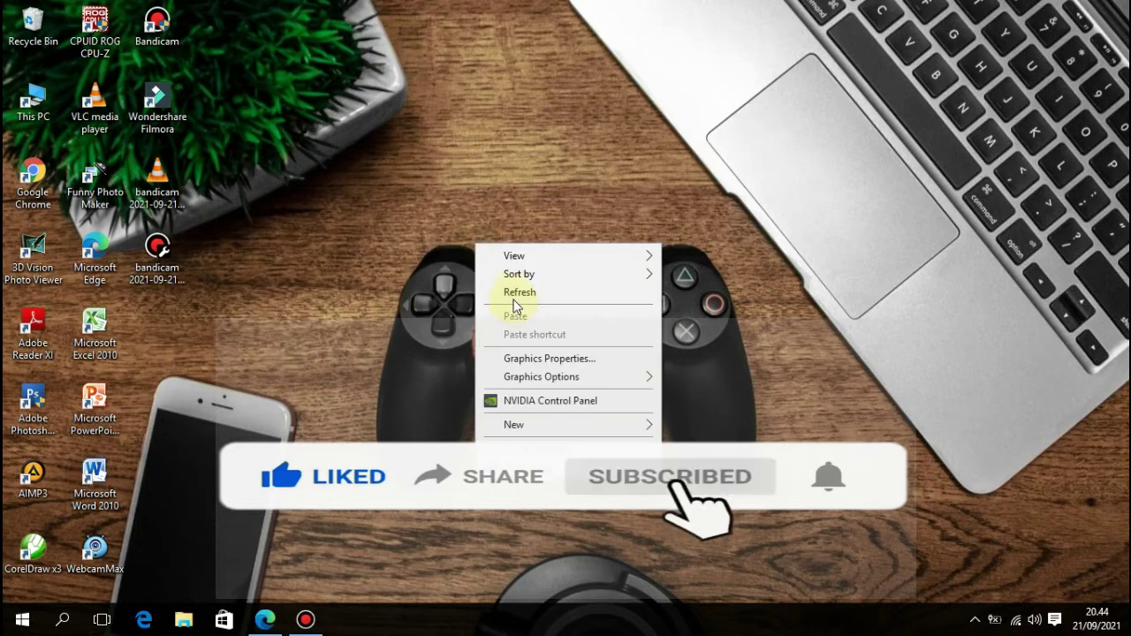
pyautogui.click(511, 294)
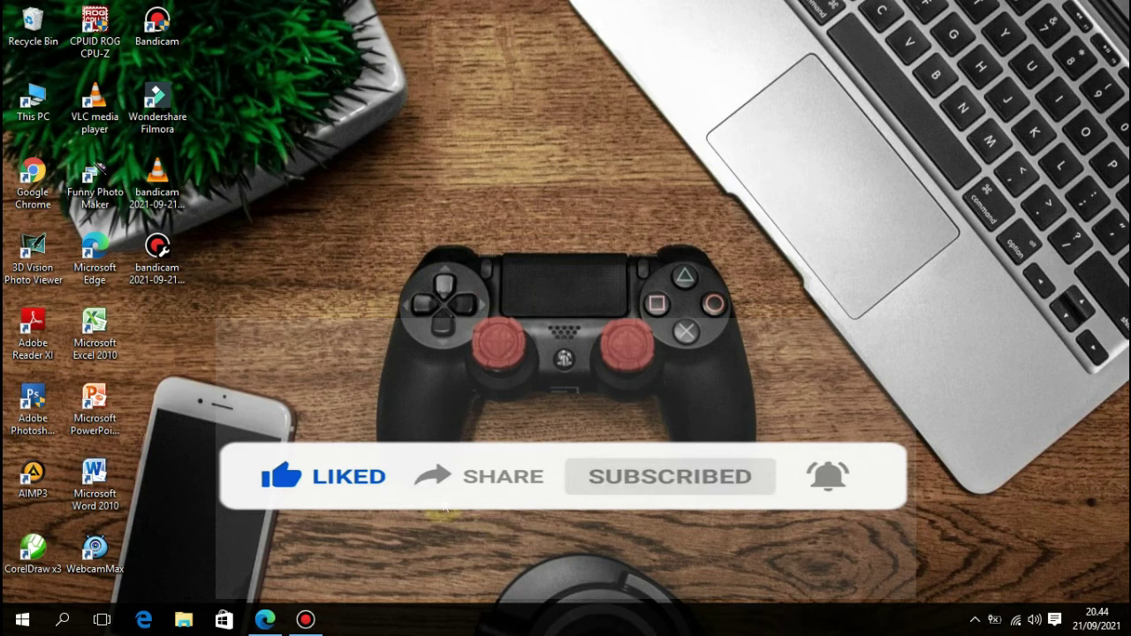
pyautogui.rightClick(417, 228)
pyautogui.click(500, 276)
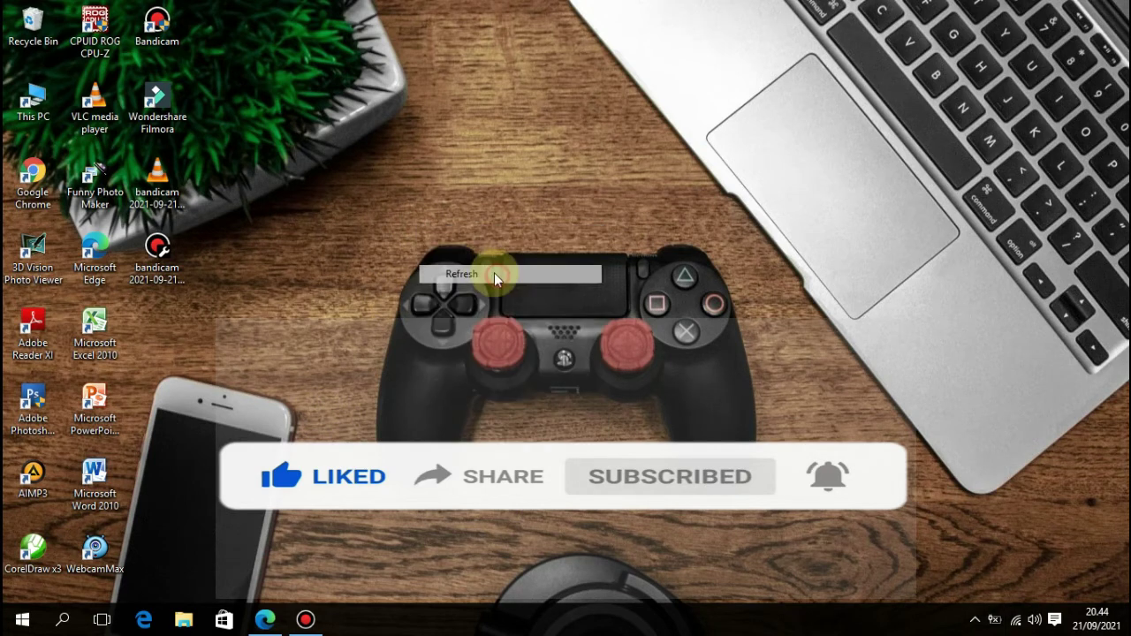
pyautogui.rightClick(485, 265)
pyautogui.click(509, 313)
pyautogui.rightClick(414, 275)
pyautogui.click(455, 322)
pyautogui.rightClick(417, 293)
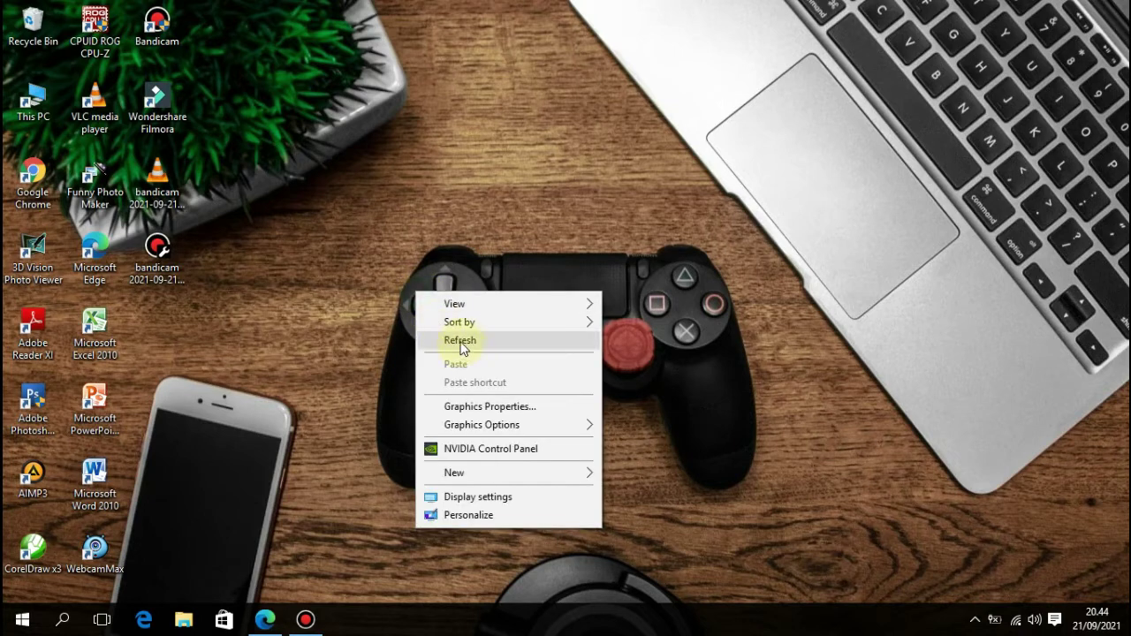
pyautogui.click(460, 344)
pyautogui.rightClick(368, 289)
pyautogui.click(419, 340)
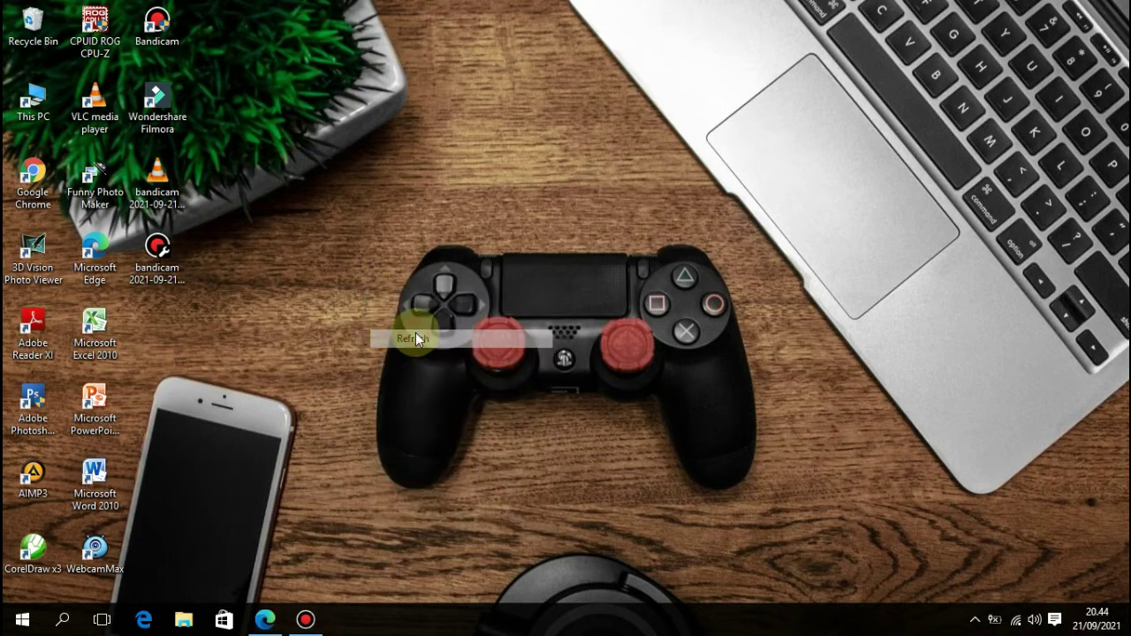
pyautogui.rightClick(386, 318)
pyautogui.click(441, 367)
pyautogui.rightClick(330, 312)
pyautogui.click(373, 358)
pyautogui.rightClick(373, 358)
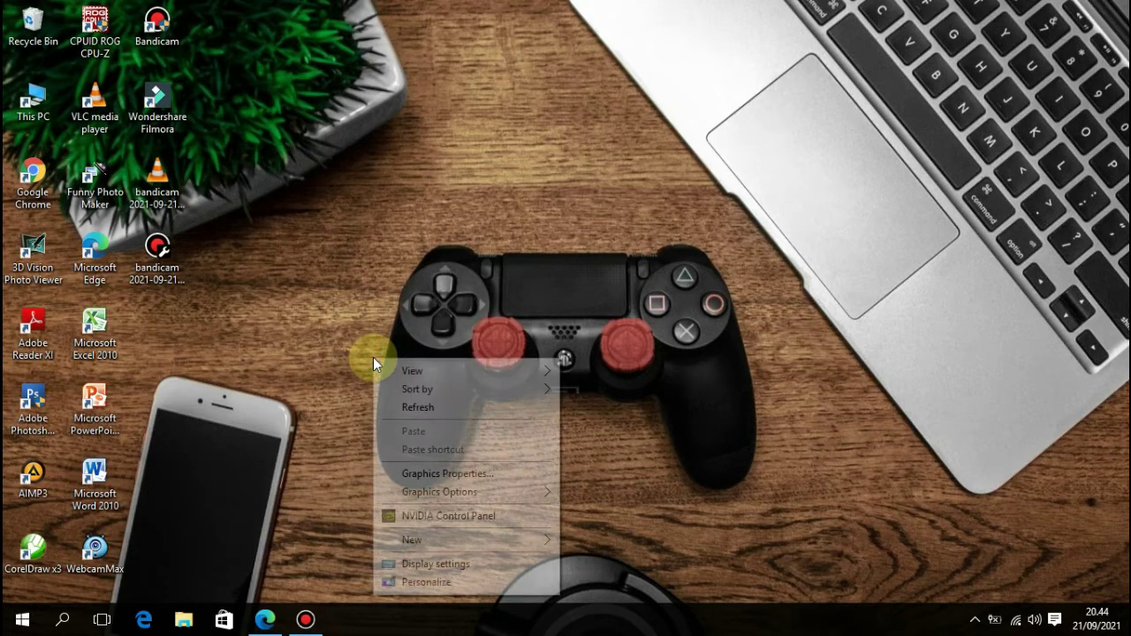
pyautogui.click(450, 404)
pyautogui.rightClick(263, 304)
pyautogui.click(314, 354)
pyautogui.rightClick(313, 348)
pyautogui.click(395, 400)
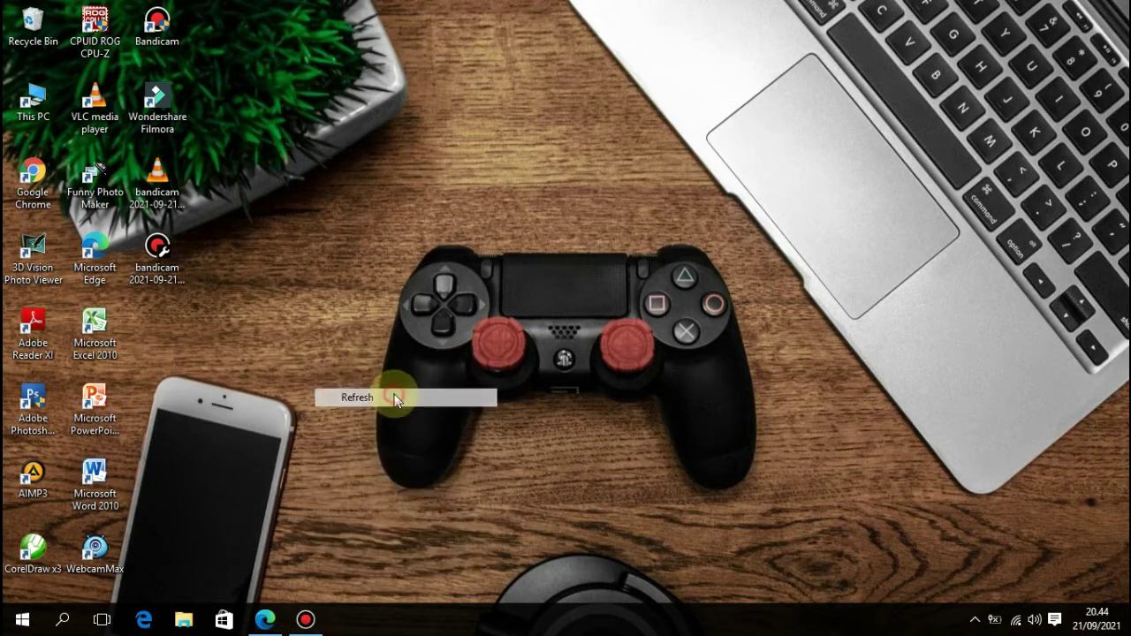
pyautogui.rightClick(345, 359)
pyautogui.click(399, 414)
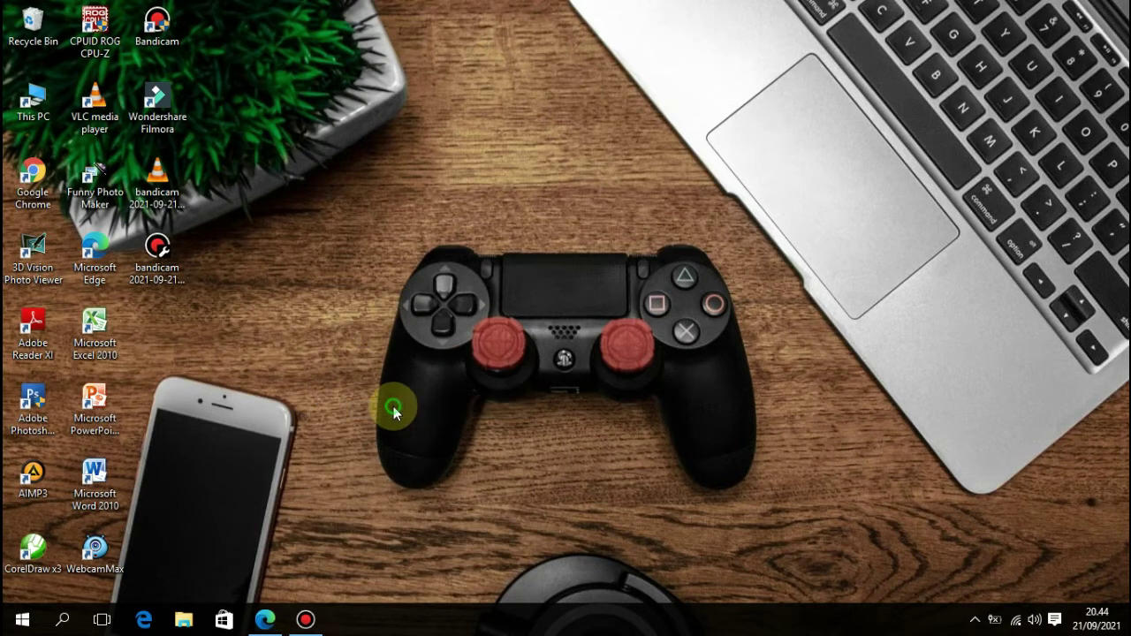
pyautogui.rightClick(393, 170)
pyautogui.click(469, 219)
pyautogui.rightClick(468, 221)
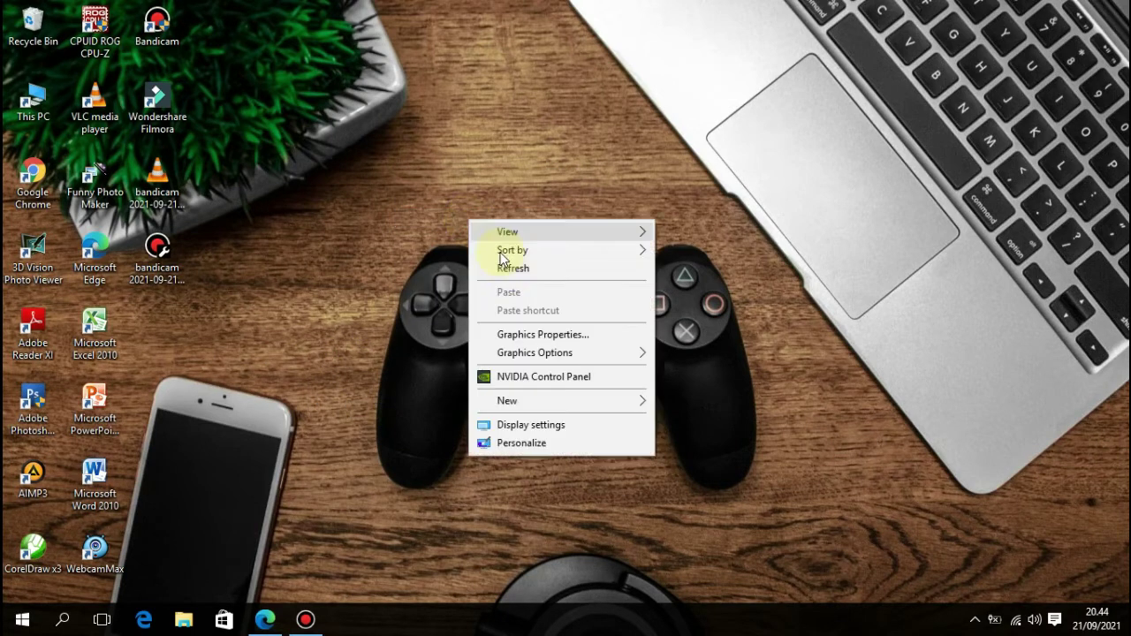
pyautogui.click(506, 268)
pyautogui.rightClick(346, 219)
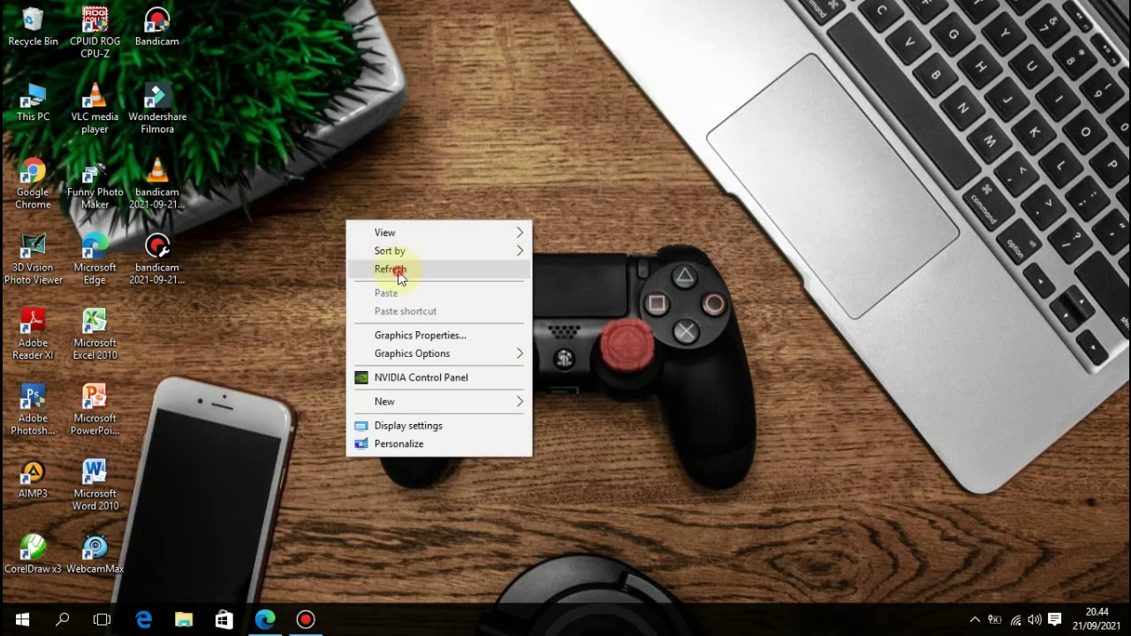
pyautogui.click(397, 270)
pyautogui.rightClick(323, 328)
pyautogui.click(376, 378)
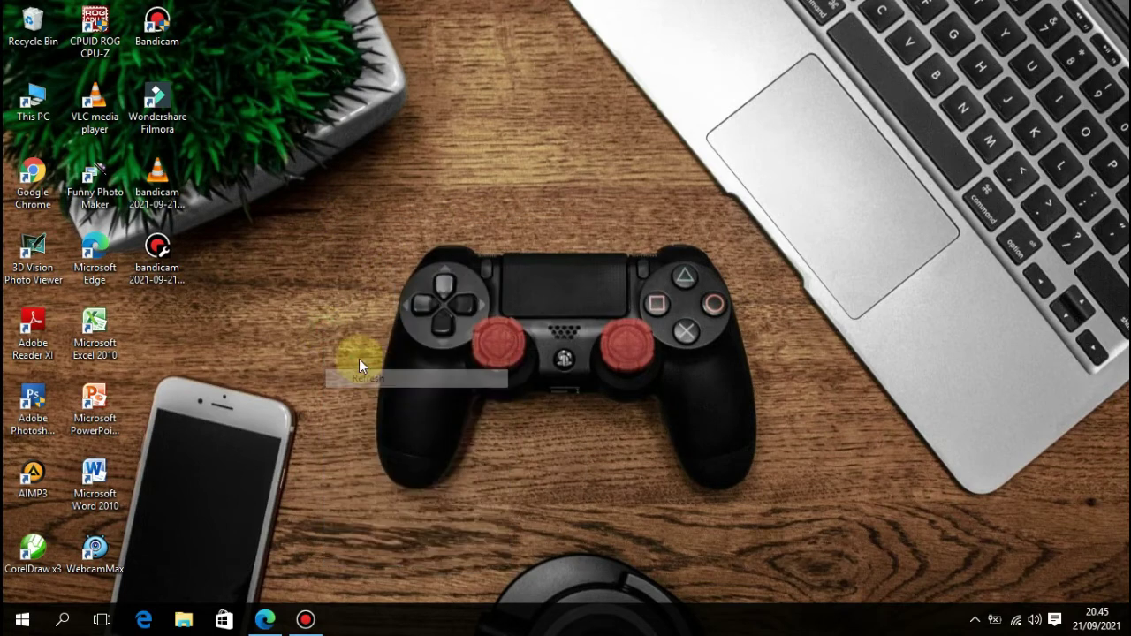
pyautogui.rightClick(356, 357)
pyautogui.click(389, 393)
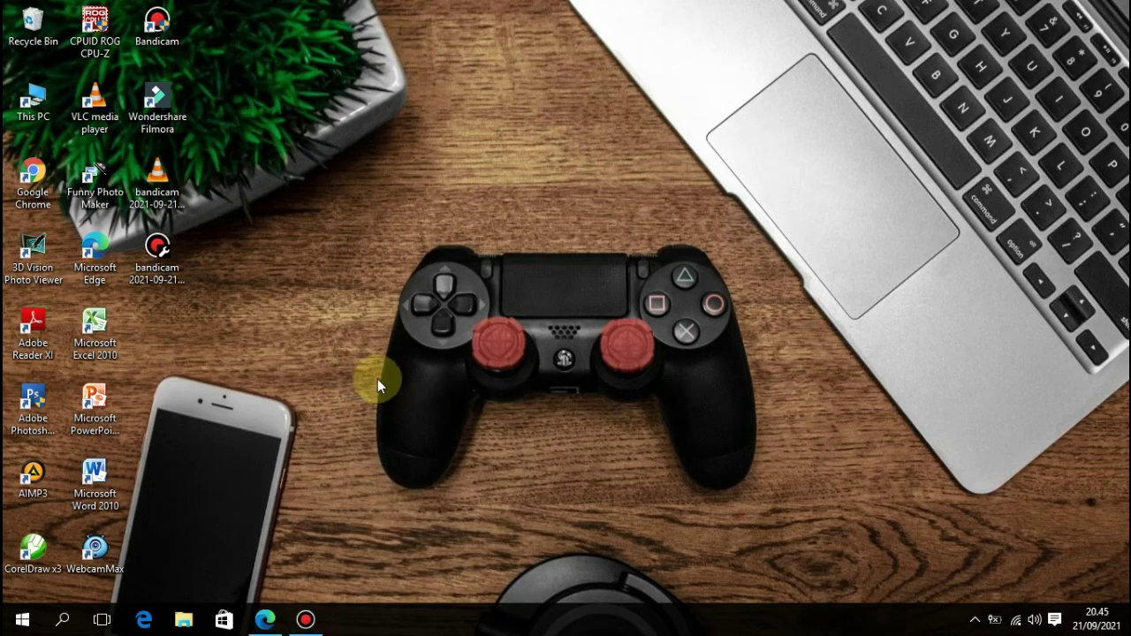
# - Search Windows for "service" and open the Services desktop app
pyautogui.click(62, 624)
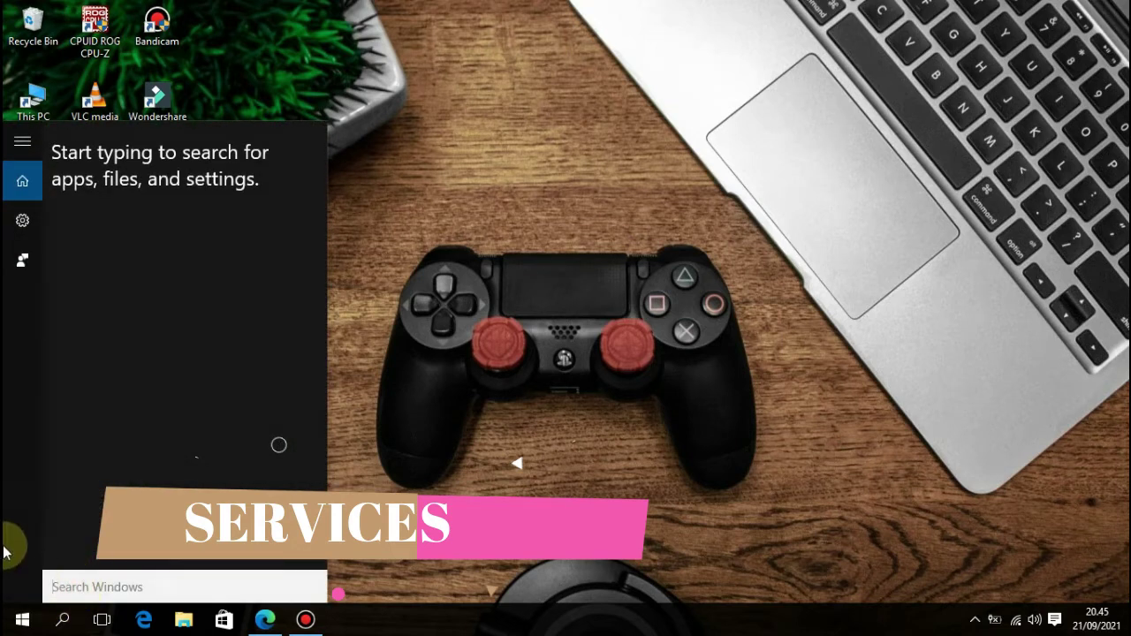
pyautogui.write('s')
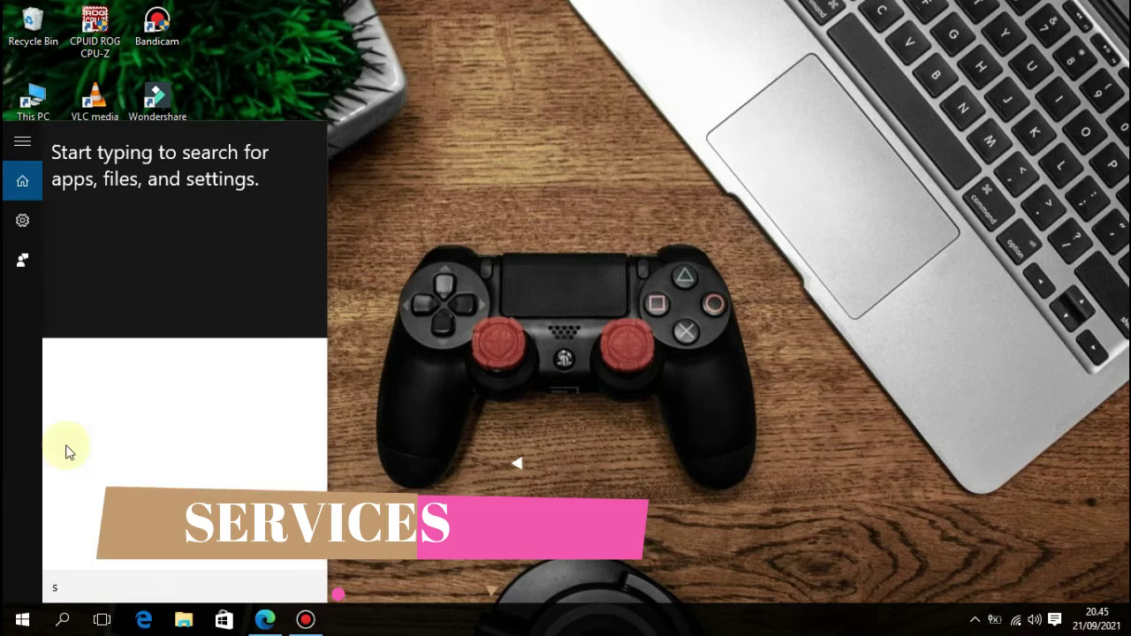
pyautogui.write('ervice')
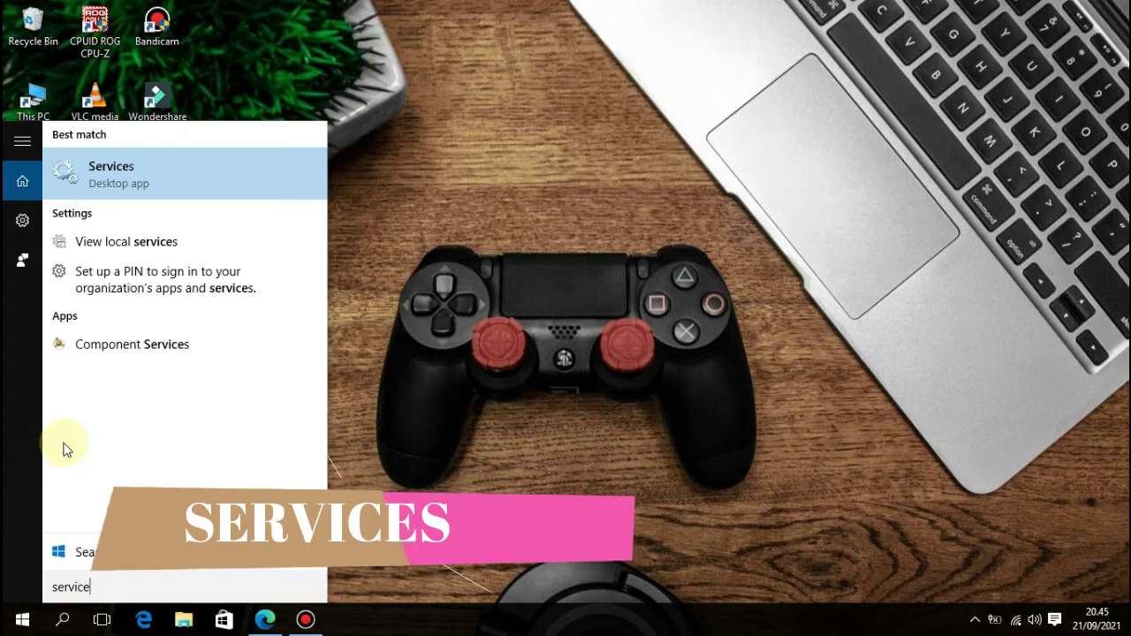
pyautogui.press('Return')
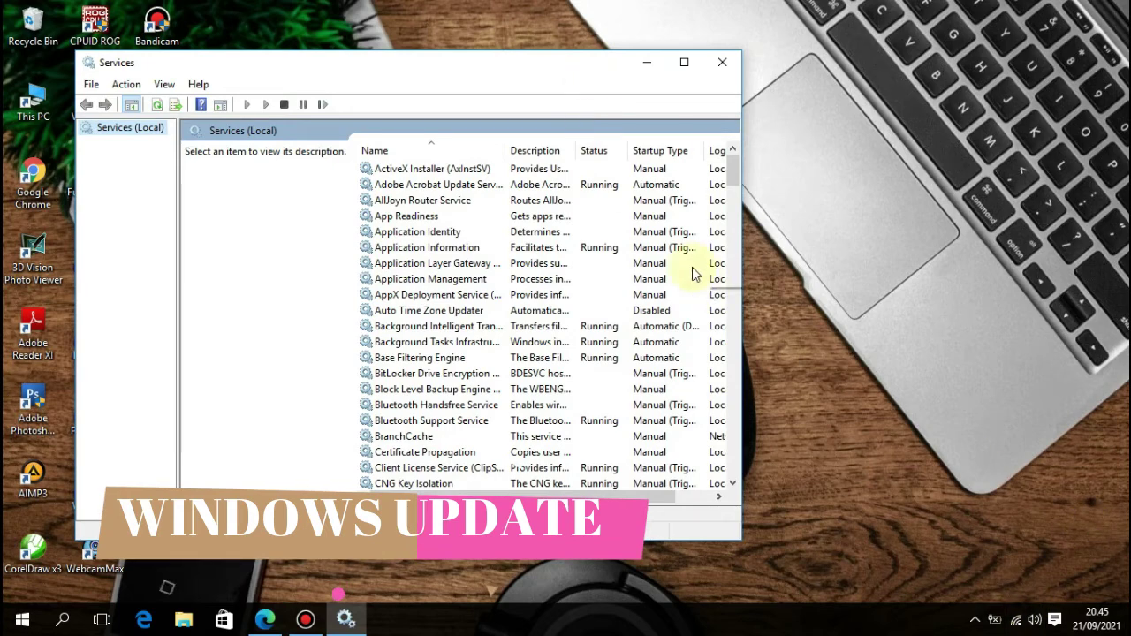
# - Set the Windows Update service's startup type to Disabled, stop the service and apply the changes
pyautogui.moveTo(732, 176); pyautogui.dragTo(736, 438)
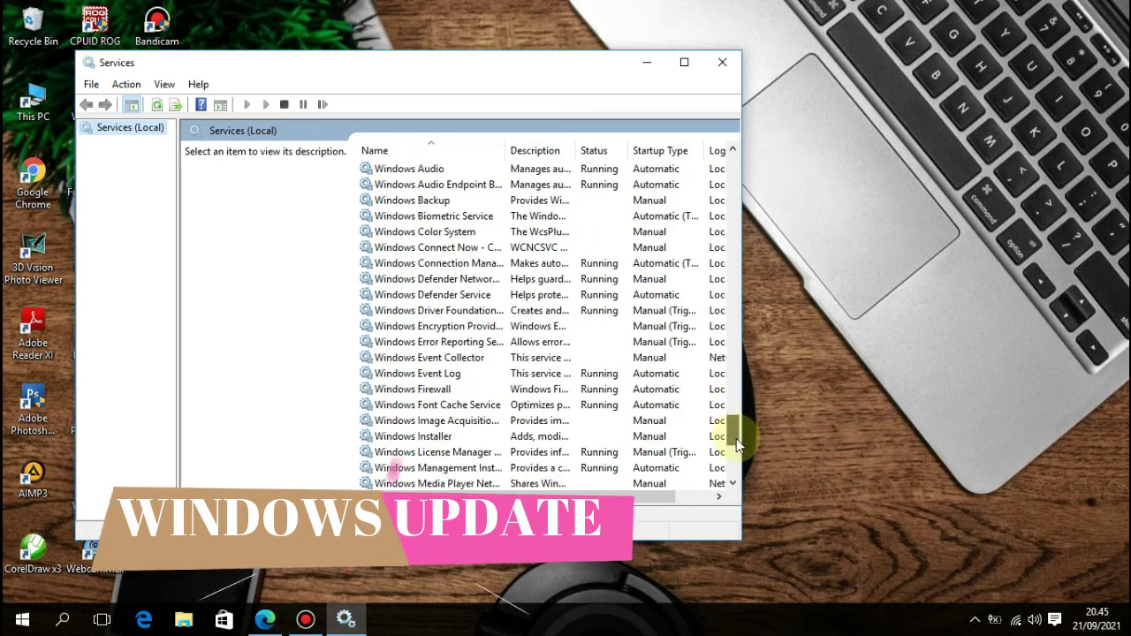
pyautogui.doubleClick(415, 467)
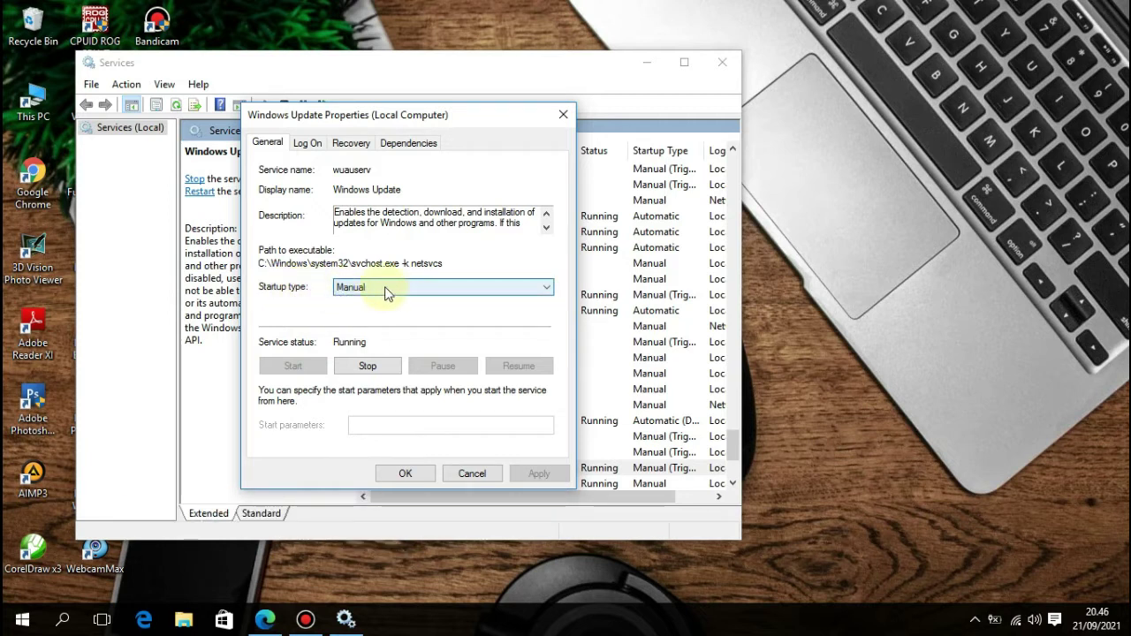
pyautogui.click(542, 290)
pyautogui.click(409, 326)
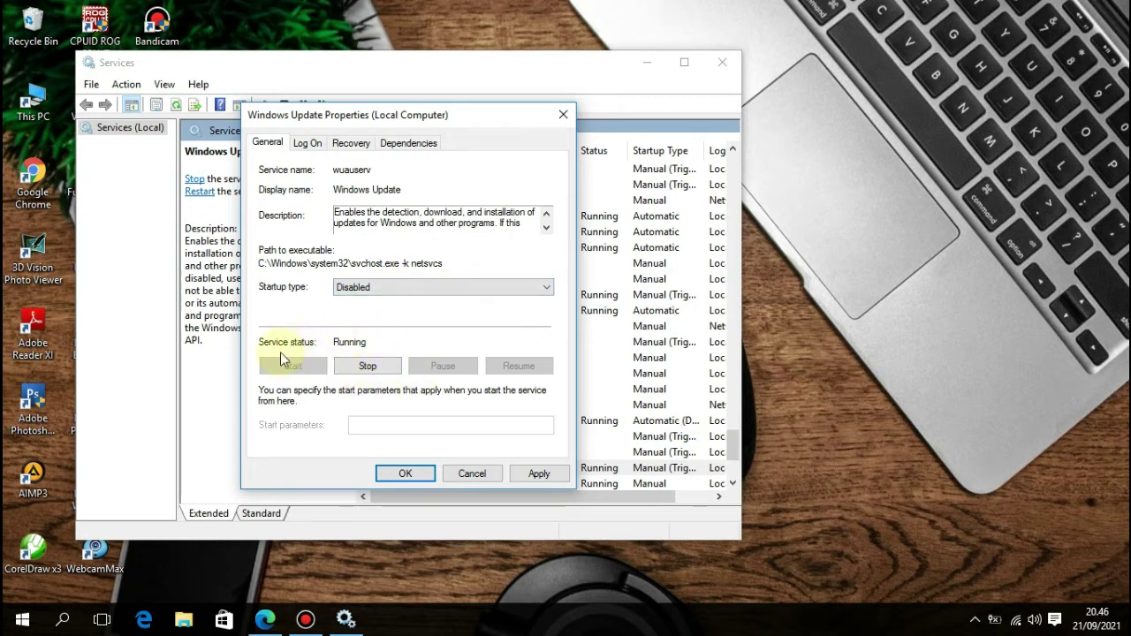
pyautogui.click(367, 367)
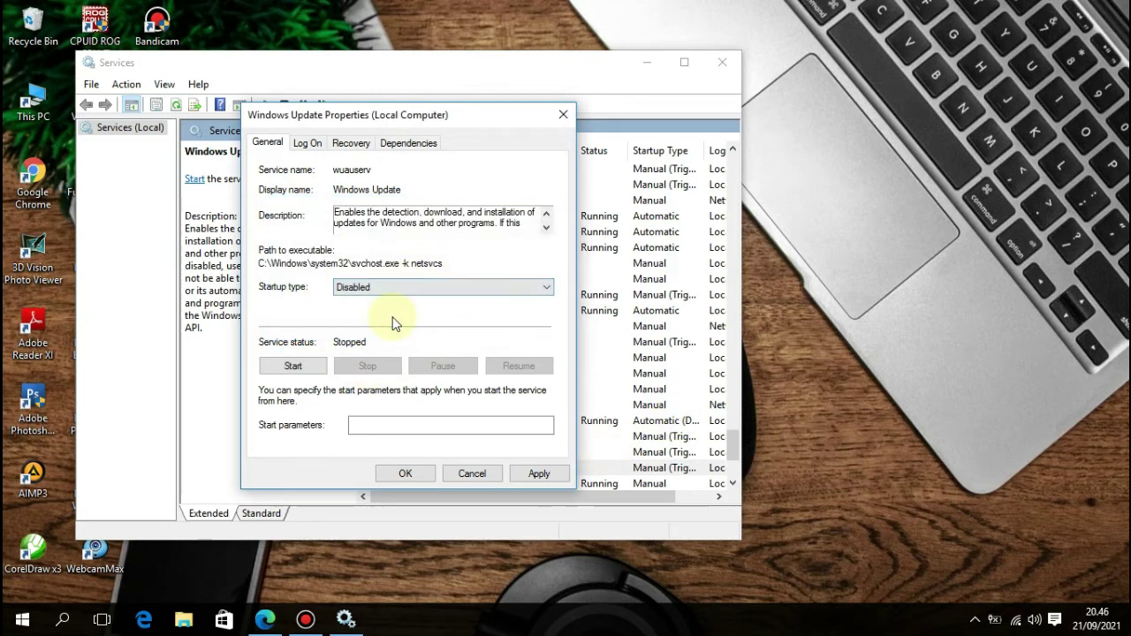
pyautogui.click(536, 475)
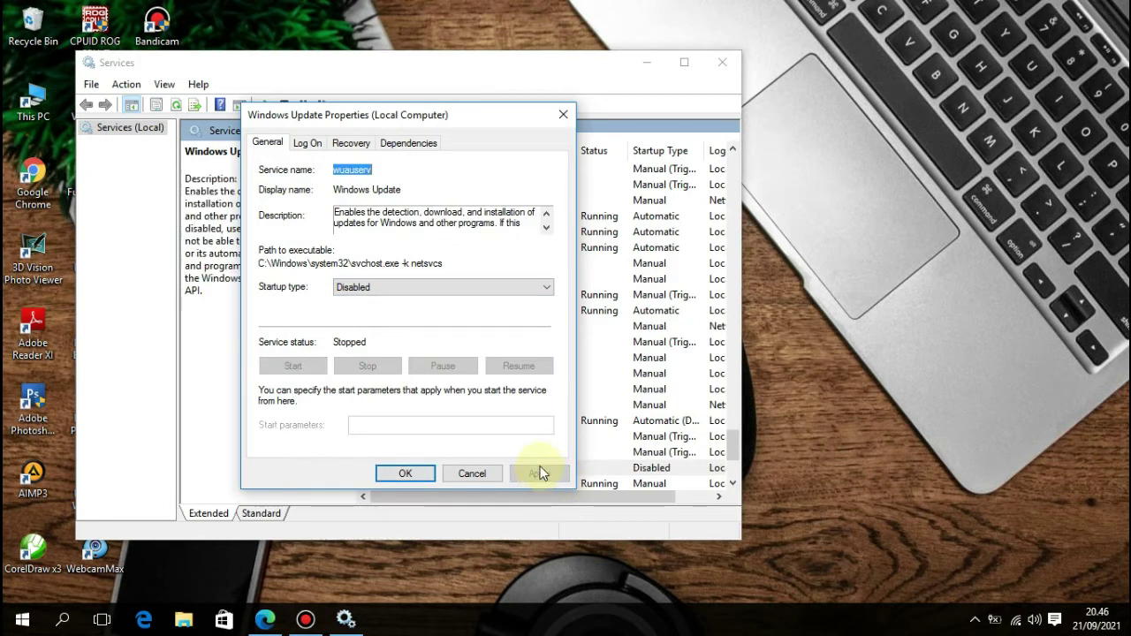
pyautogui.click(406, 474)
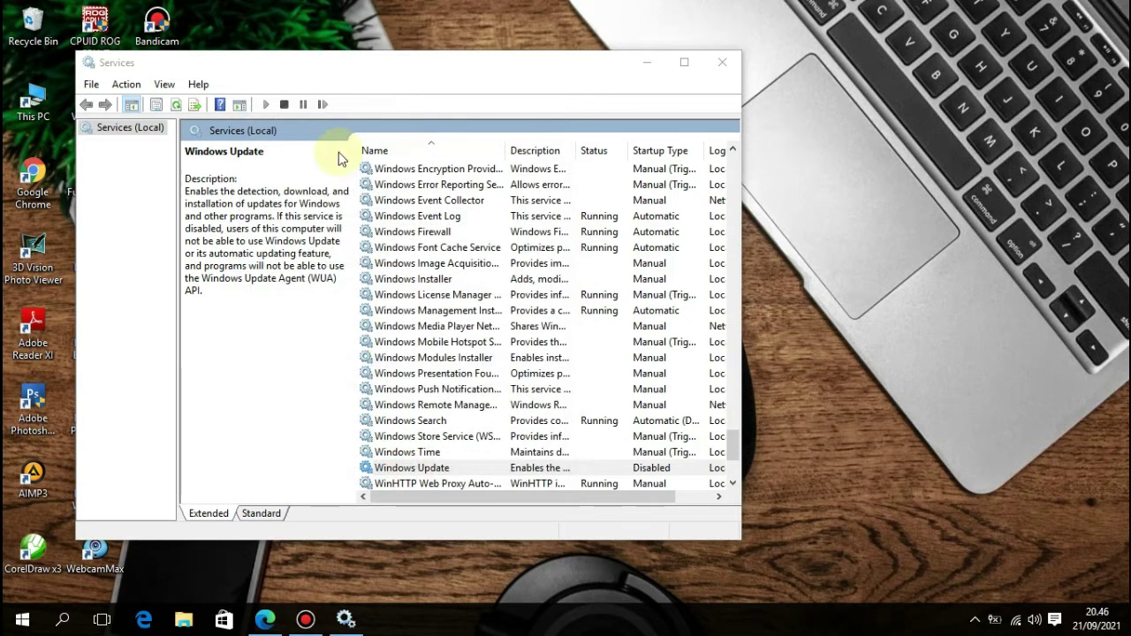
pyautogui.click(646, 62)
pyautogui.rightClick(470, 275)
pyautogui.click(491, 325)
pyautogui.rightClick(389, 255)
pyautogui.click(443, 310)
pyautogui.rightClick(375, 255)
pyautogui.click(450, 300)
pyautogui.rightClick(449, 295)
pyautogui.click(511, 350)
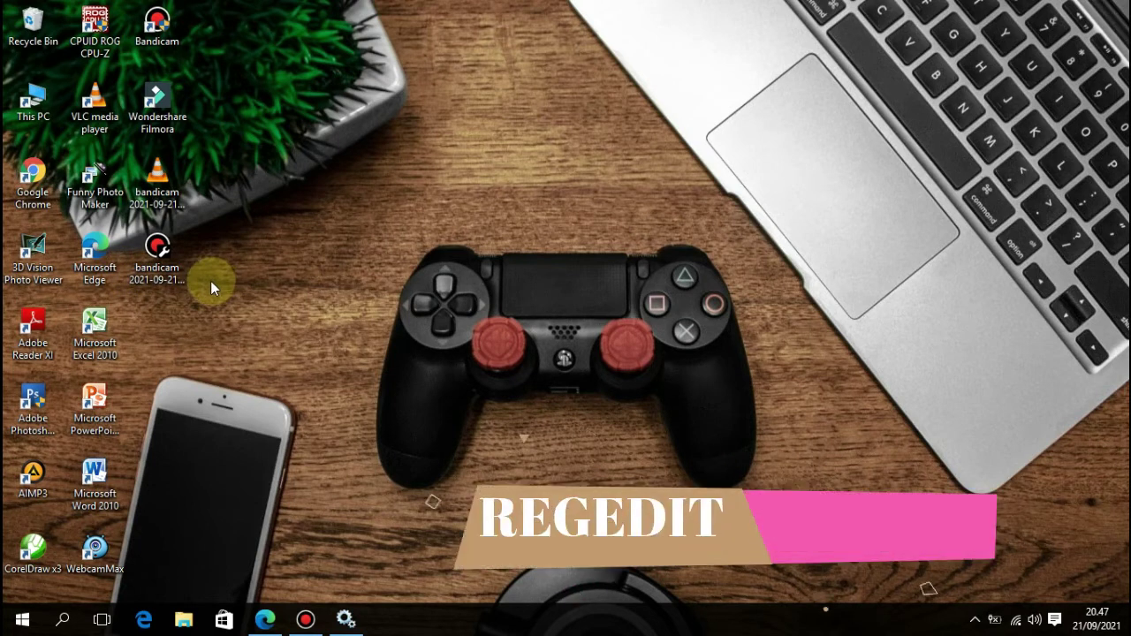
# - Launch the Registry Editor by running the command regedit from the Run dialog
pyautogui.press('super+r')
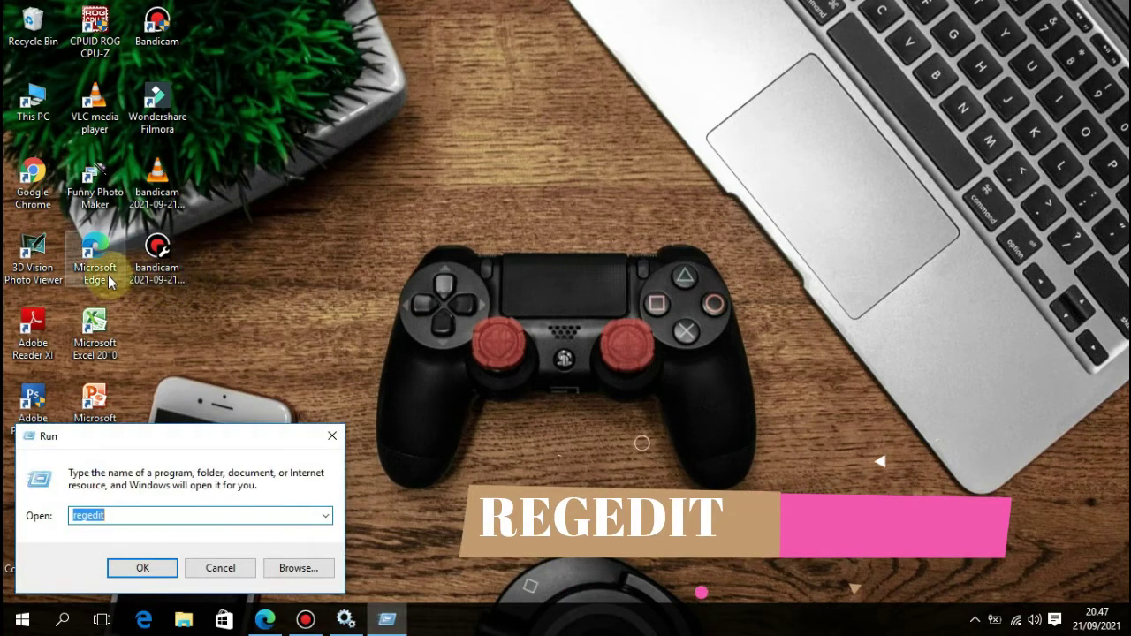
pyautogui.click(134, 517)
pyautogui.press('BackSpace')
pyautogui.press('BackSpace')
pyautogui.press('BackSpace')
pyautogui.press('BackSpace')
pyautogui.press('BackSpace')
pyautogui.press('BackSpace')
pyautogui.press('BackSpace')
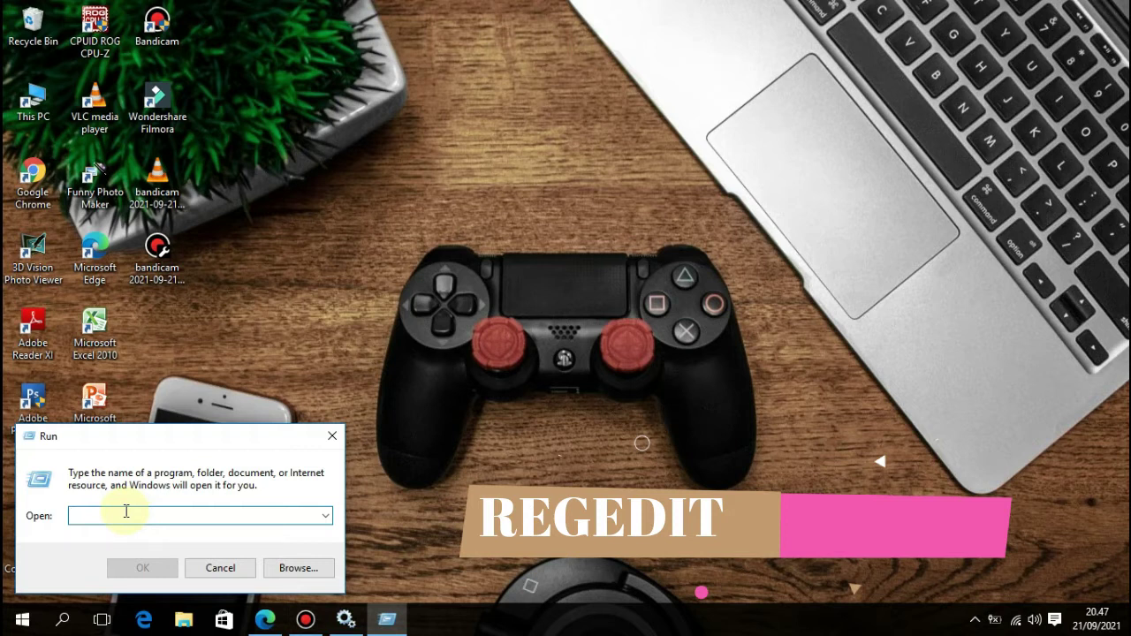
pyautogui.write('rege')
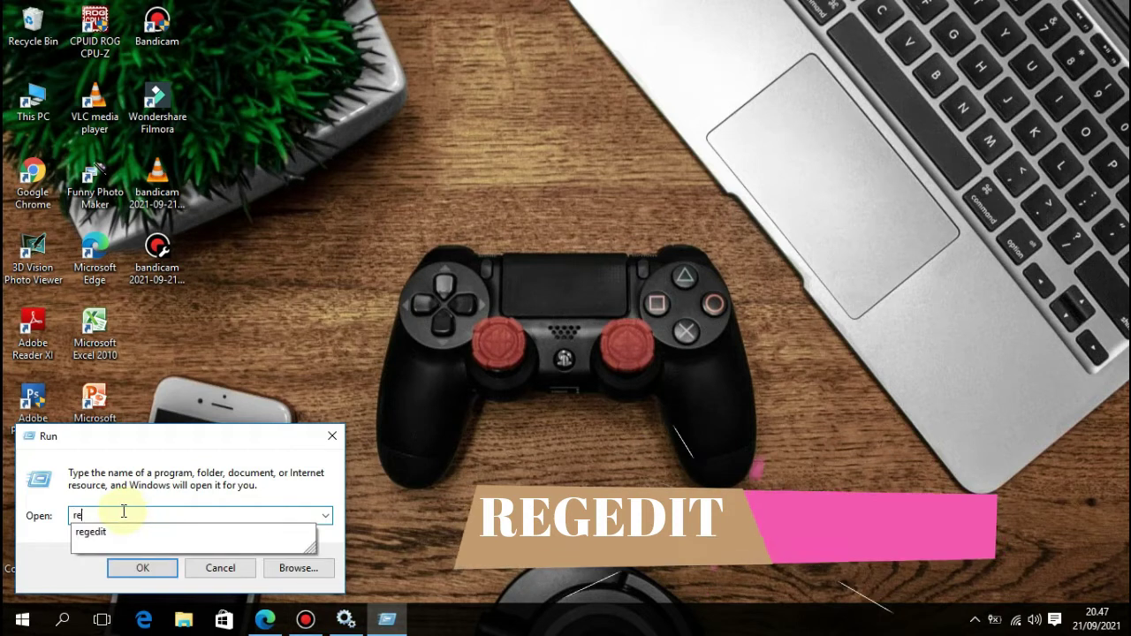
pyautogui.write('it')
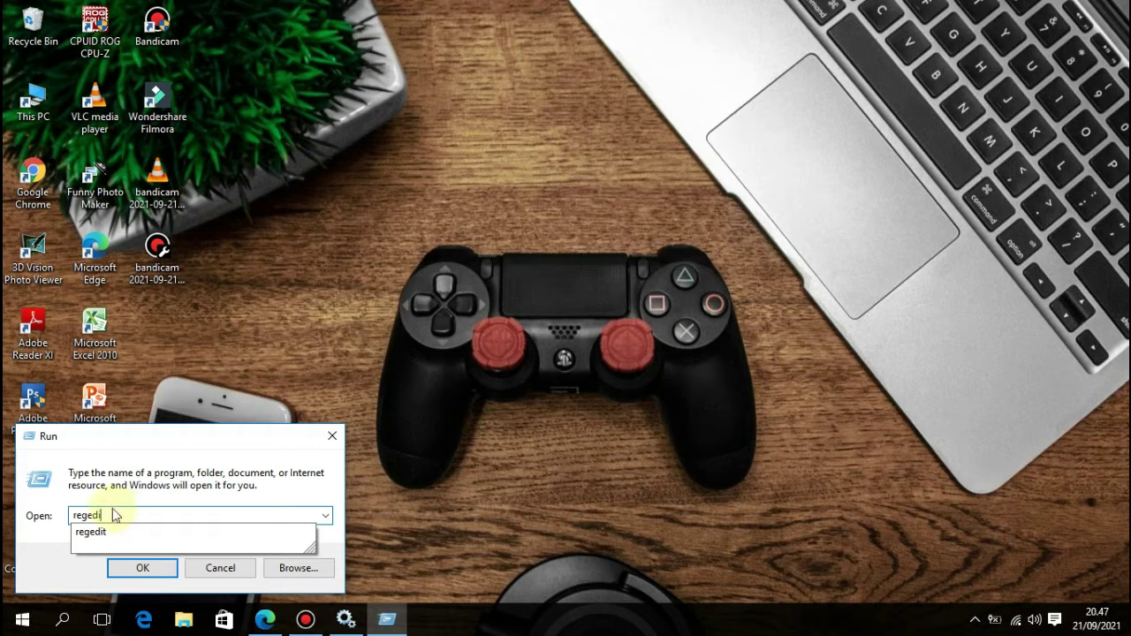
pyautogui.click(143, 568)
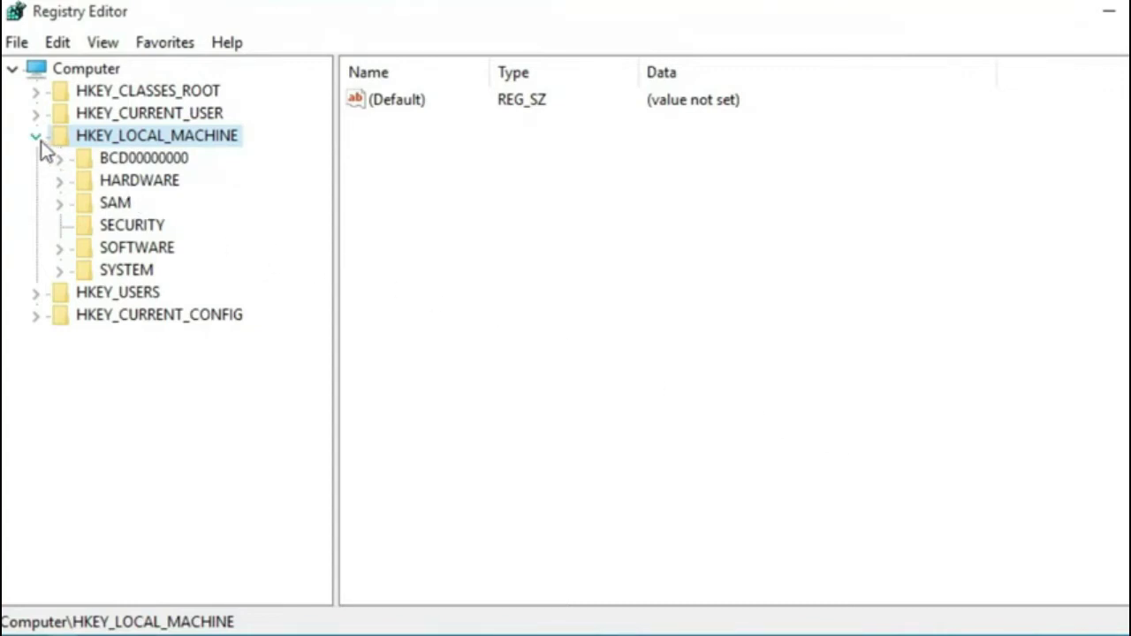
# - Navigate to the registry key HKEY_LOCAL_MACHINE\SYSTEM\CurrentControlSet\Services\wuauserv
pyautogui.click(35, 137)
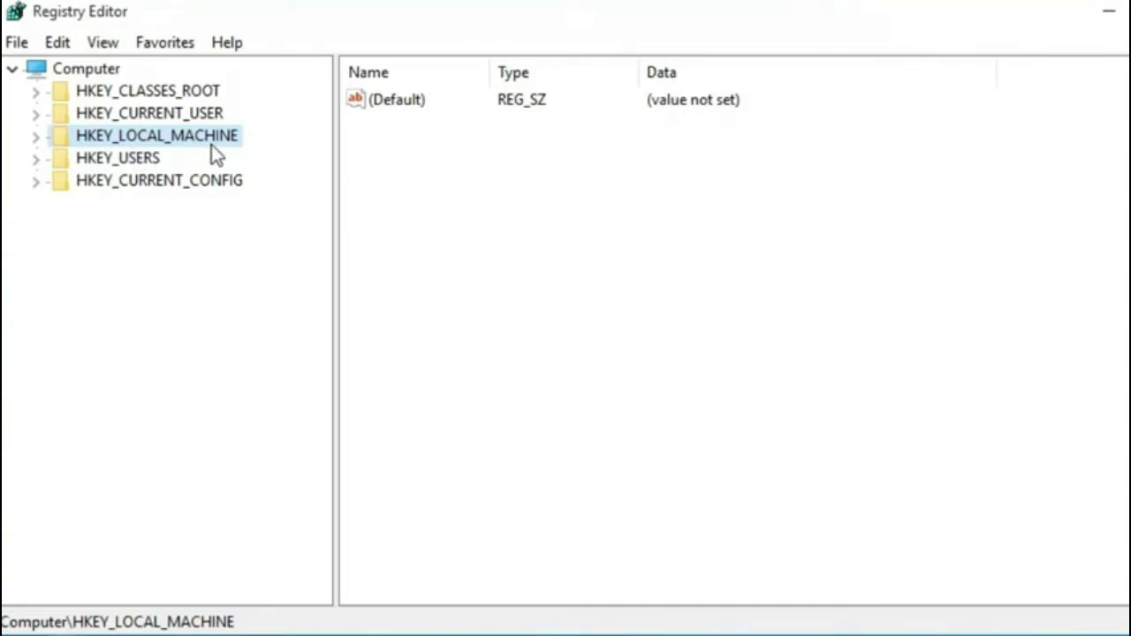
pyautogui.click(34, 137)
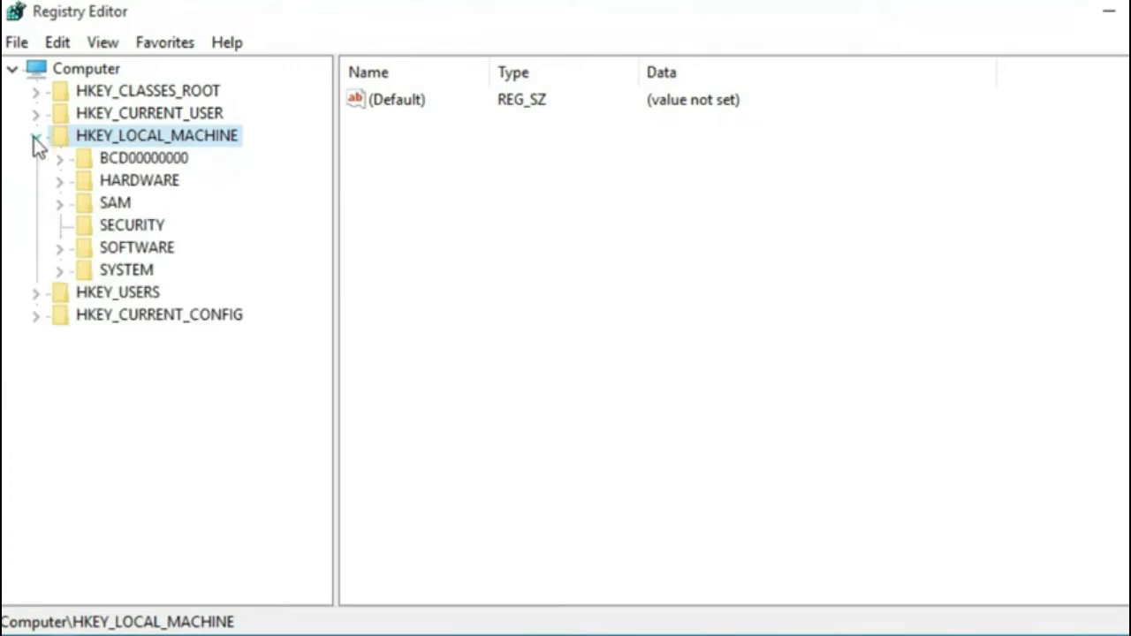
pyautogui.click(60, 271)
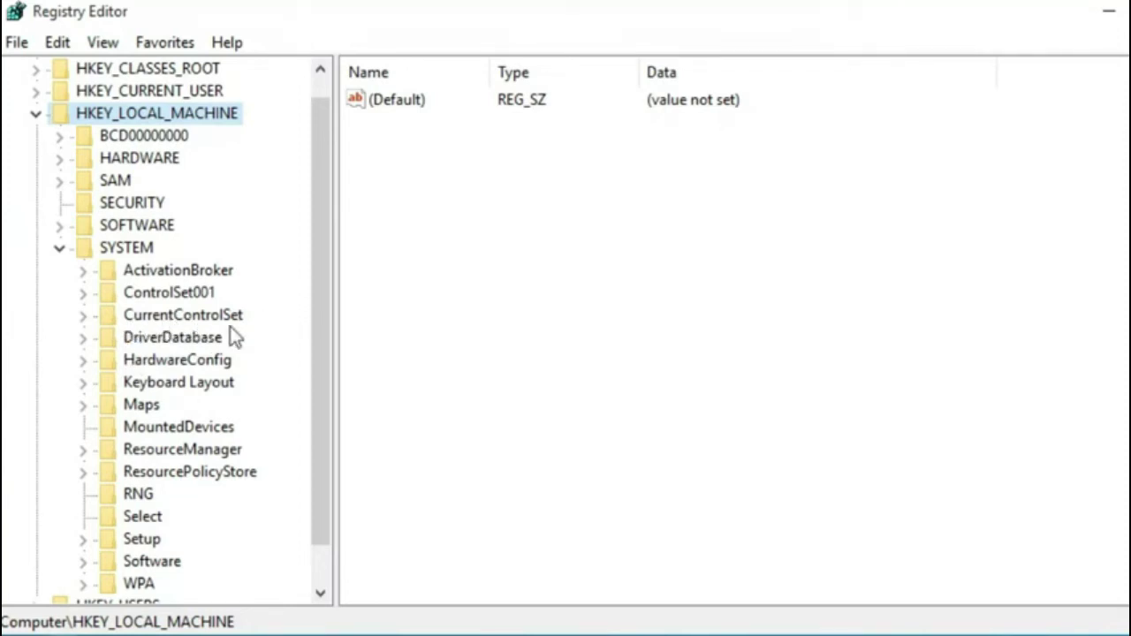
pyautogui.click(84, 316)
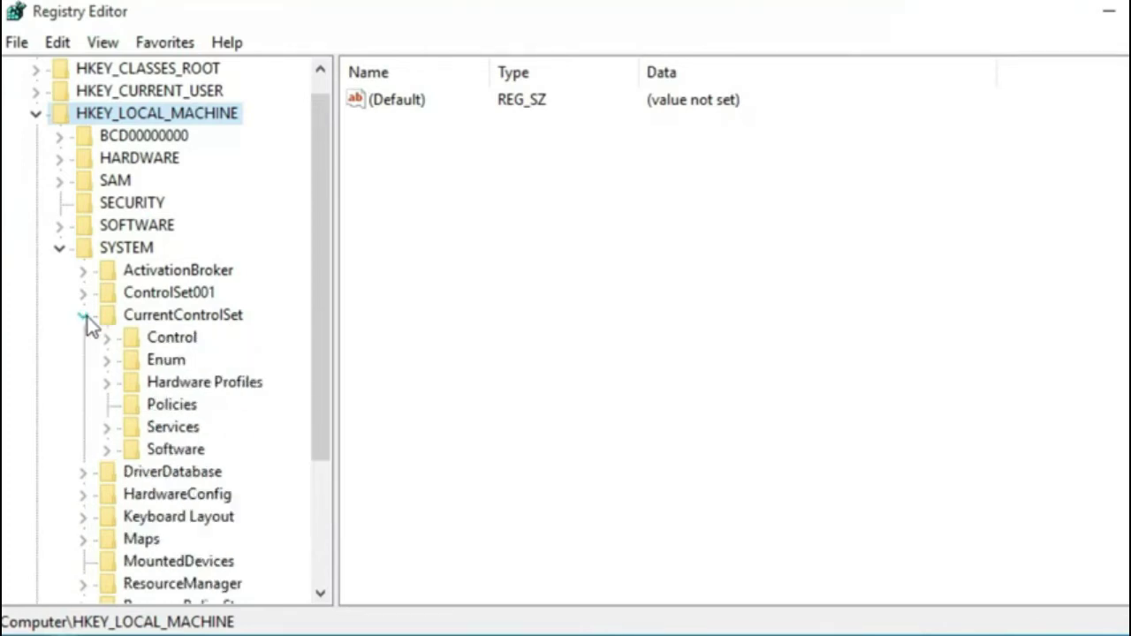
pyautogui.click(107, 431)
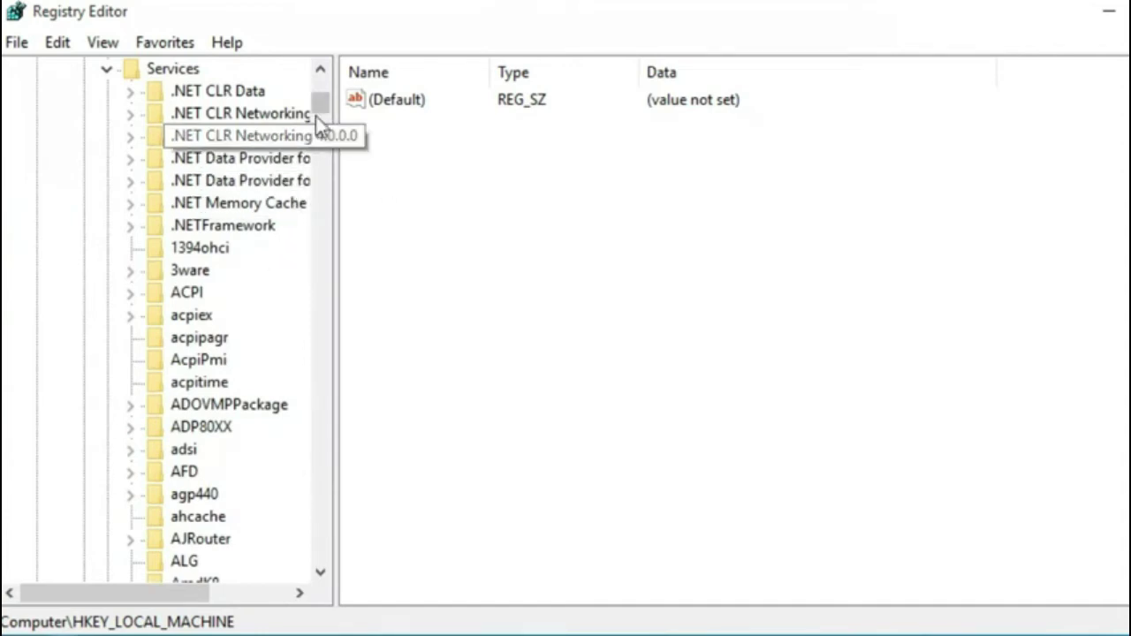
pyautogui.moveTo(322, 105); pyautogui.dragTo(320, 531)
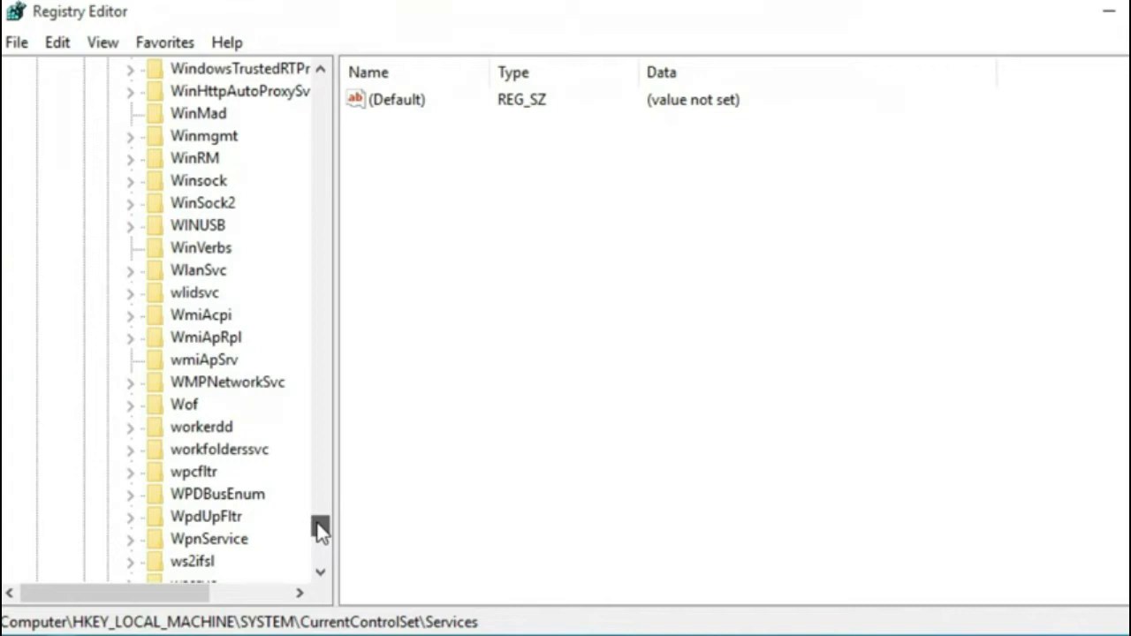
pyautogui.moveTo(320, 531); pyautogui.dragTo(320, 537)
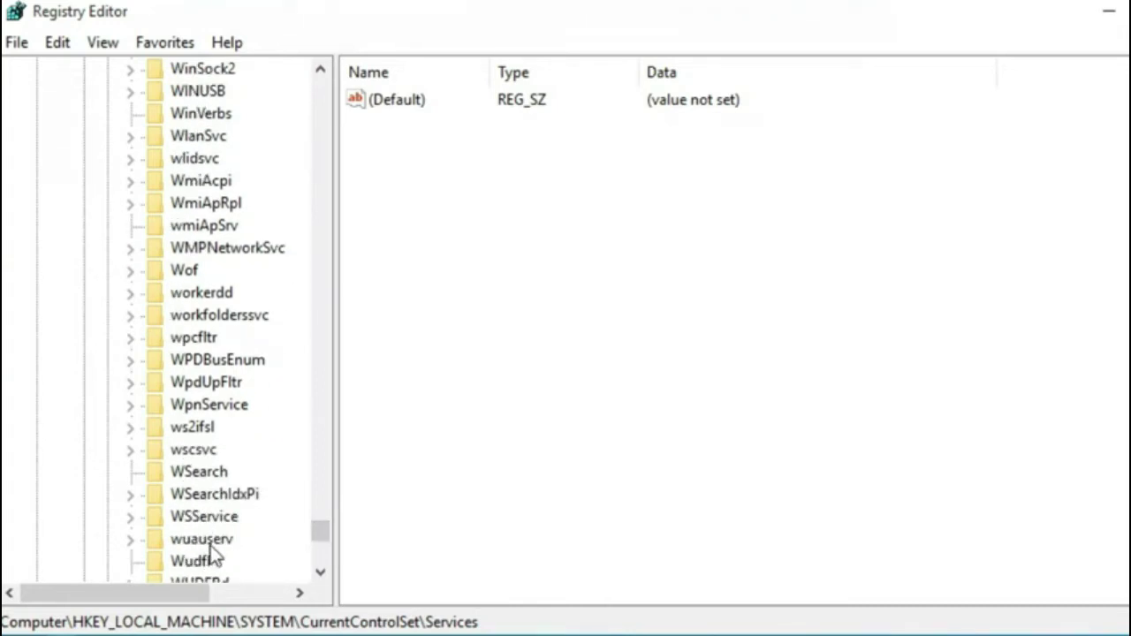
pyautogui.click(154, 549)
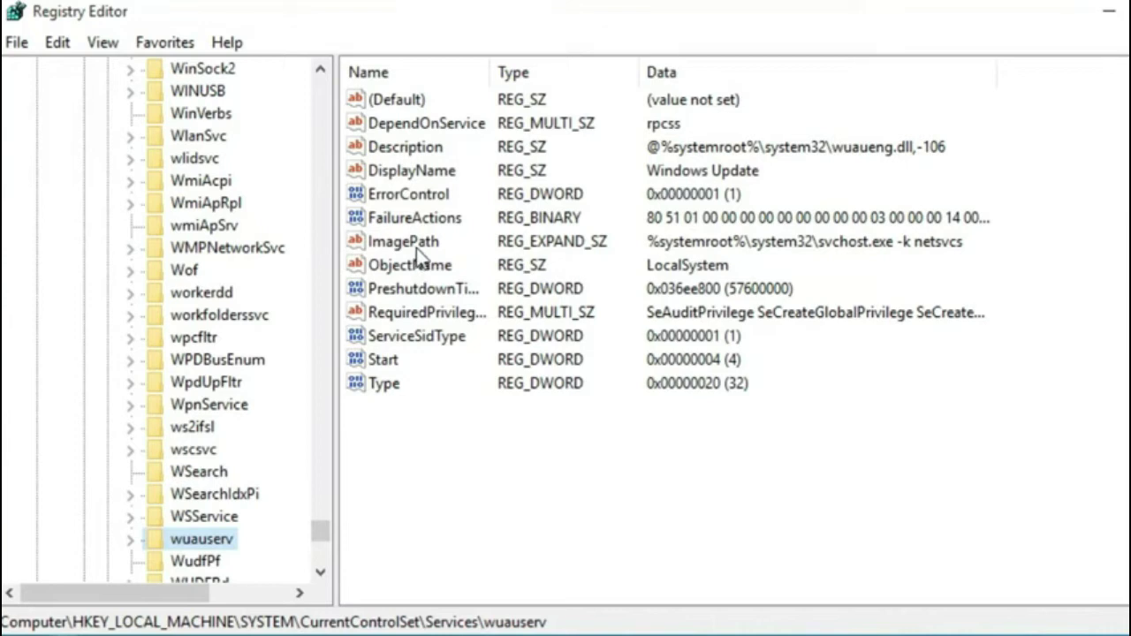
# - Set the wuauserv key's ImagePath value to %systemroot%\system32\svchost0.exe -k netsvcs and its DependOnService value to rpcss0
pyautogui.doubleClick(359, 247)
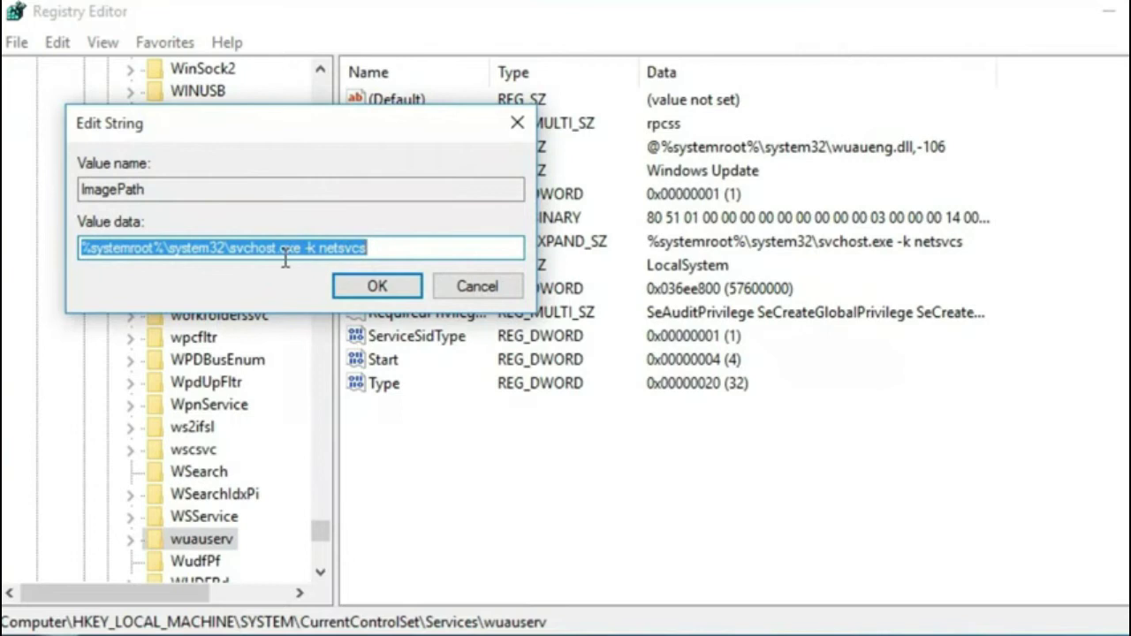
pyautogui.press('End')
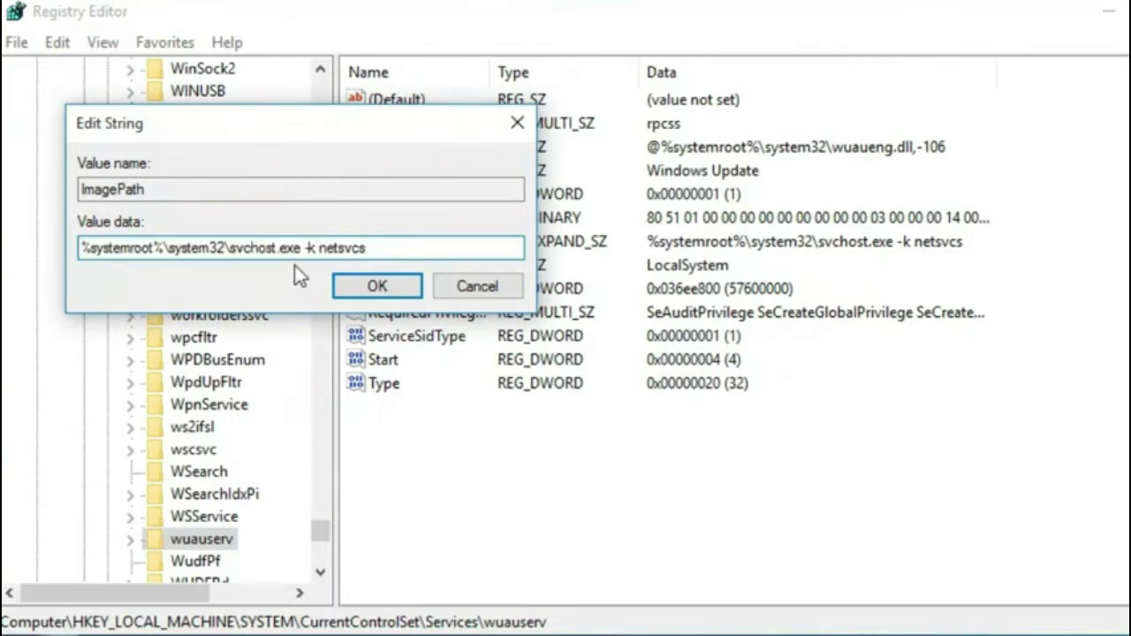
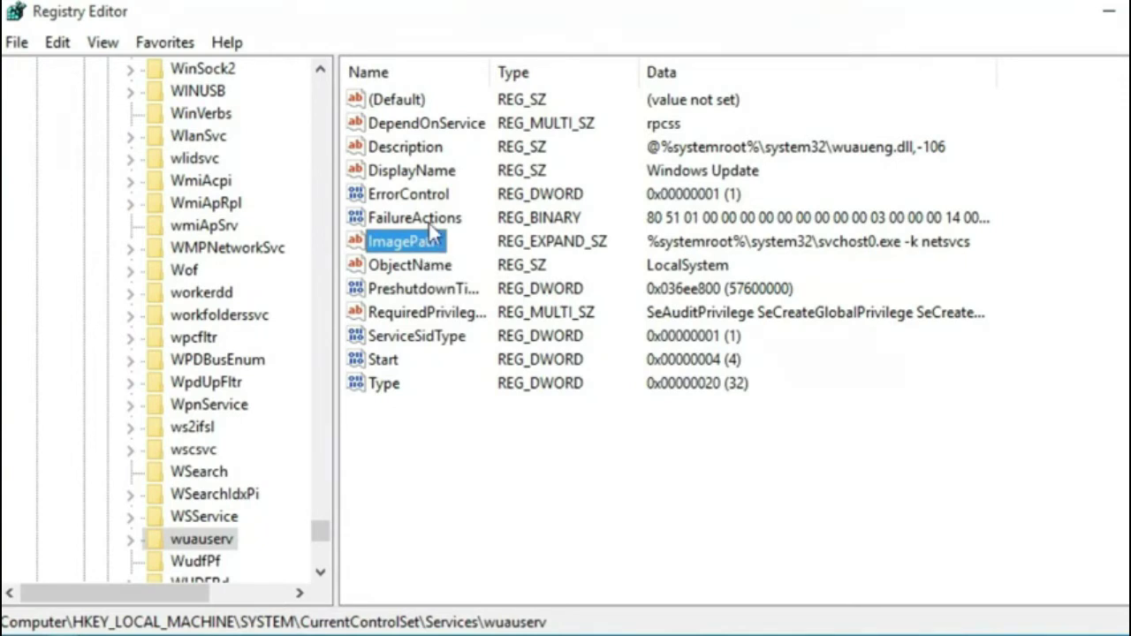
pyautogui.doubleClick(400, 127)
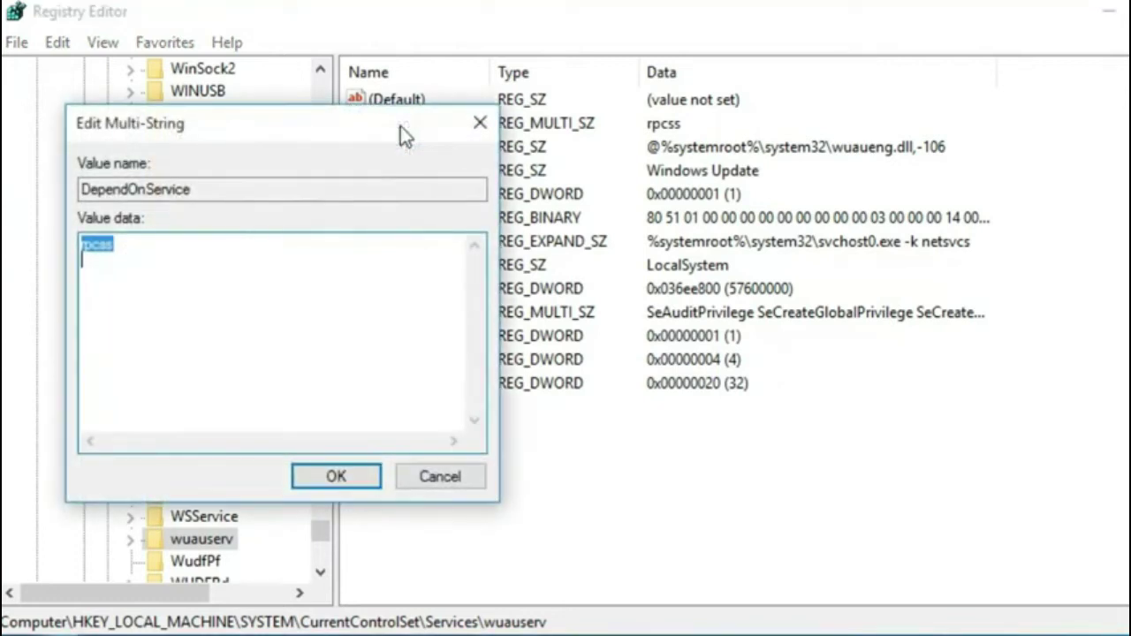
pyautogui.click(135, 246)
pyautogui.write('0')
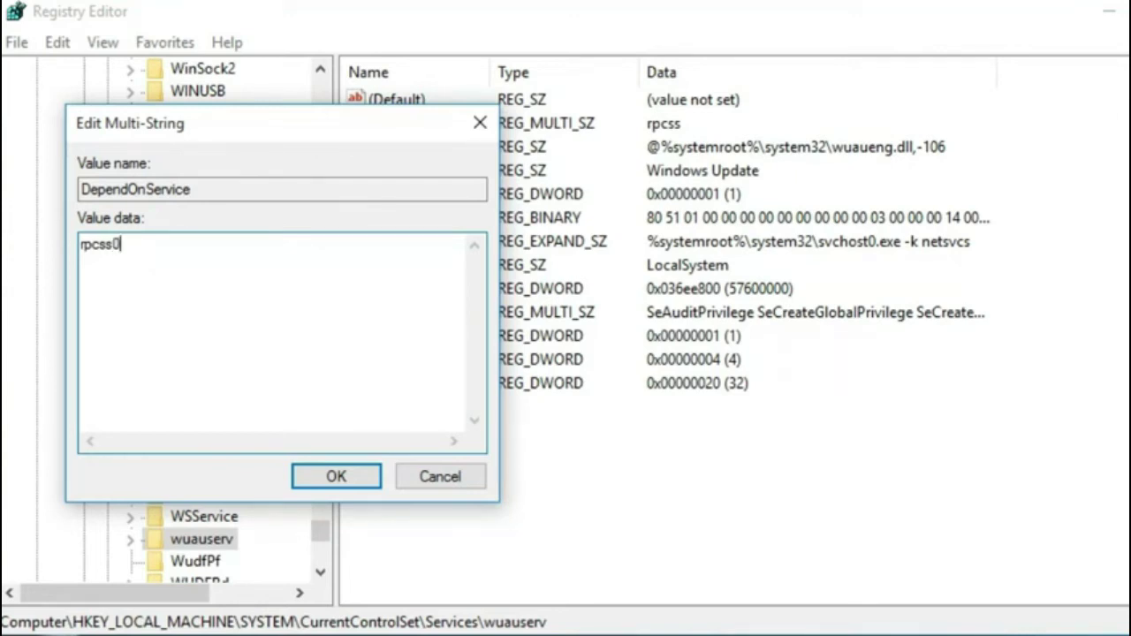
pyautogui.click(330, 469)
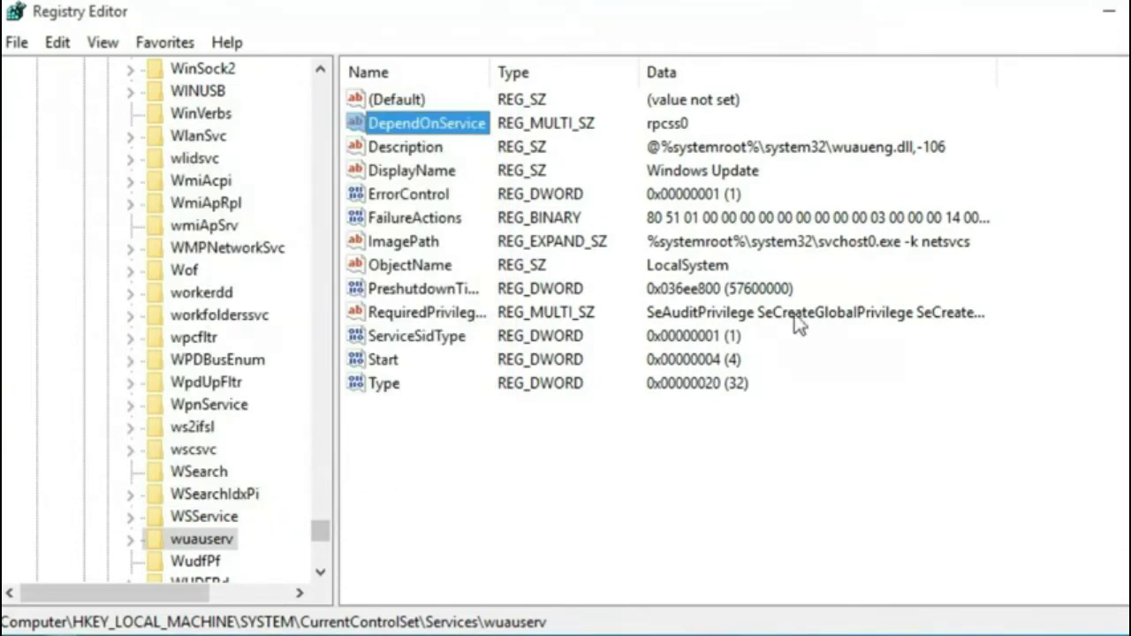
# - Switch to the Services window, check the Windows Update service's executable path, startup type and status, and minimize the window
pyautogui.click(646, 74)
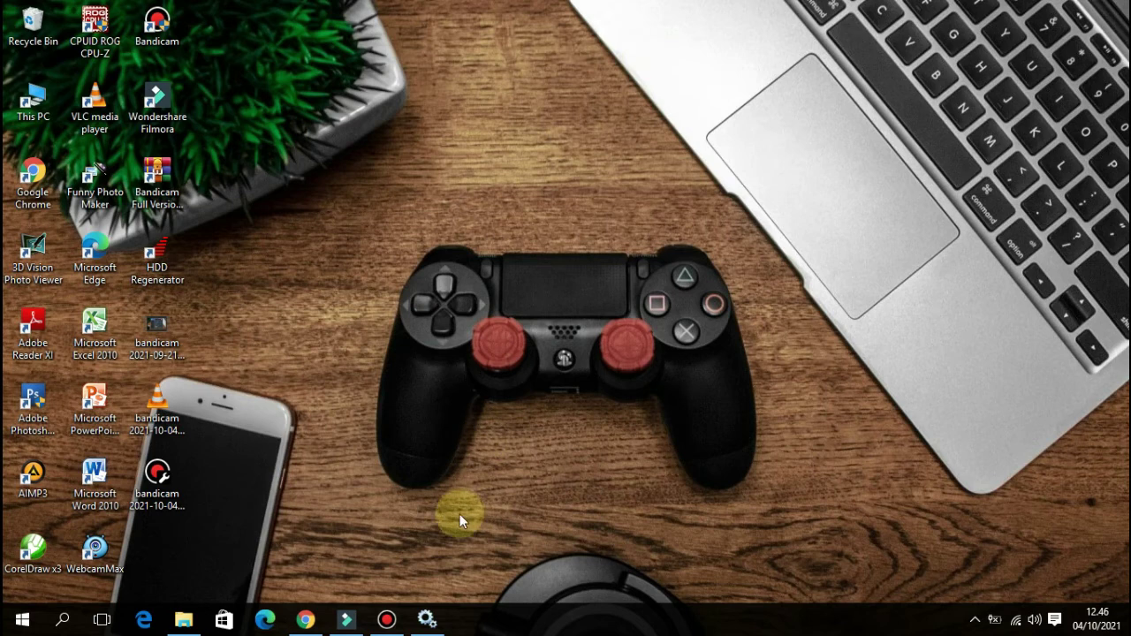
pyautogui.click(428, 620)
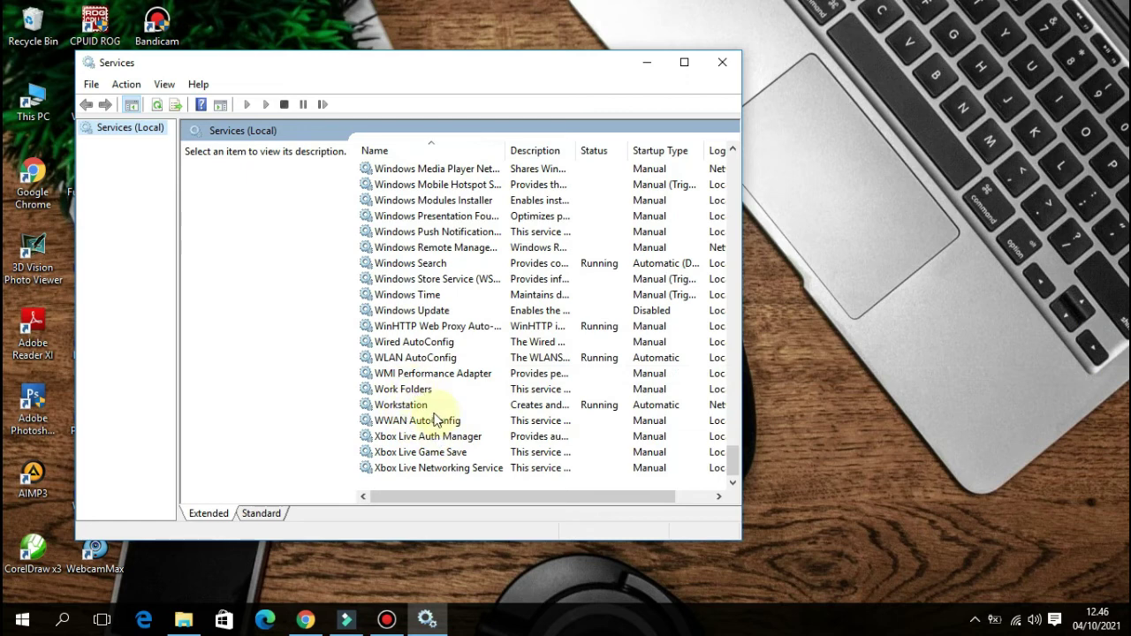
pyautogui.doubleClick(430, 311)
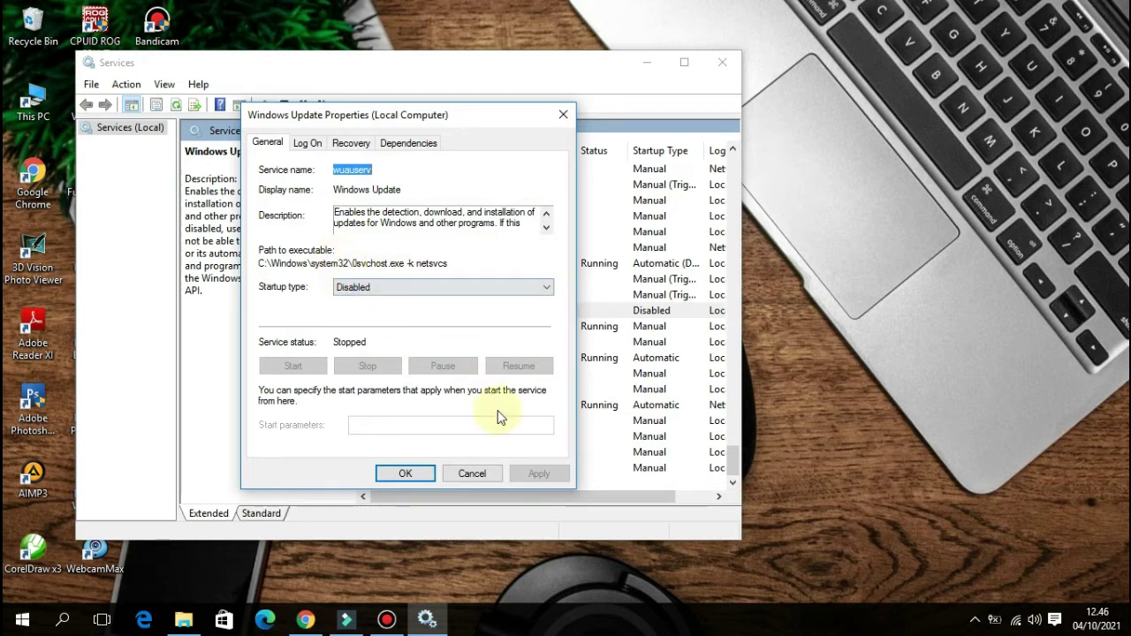
pyautogui.click(405, 474)
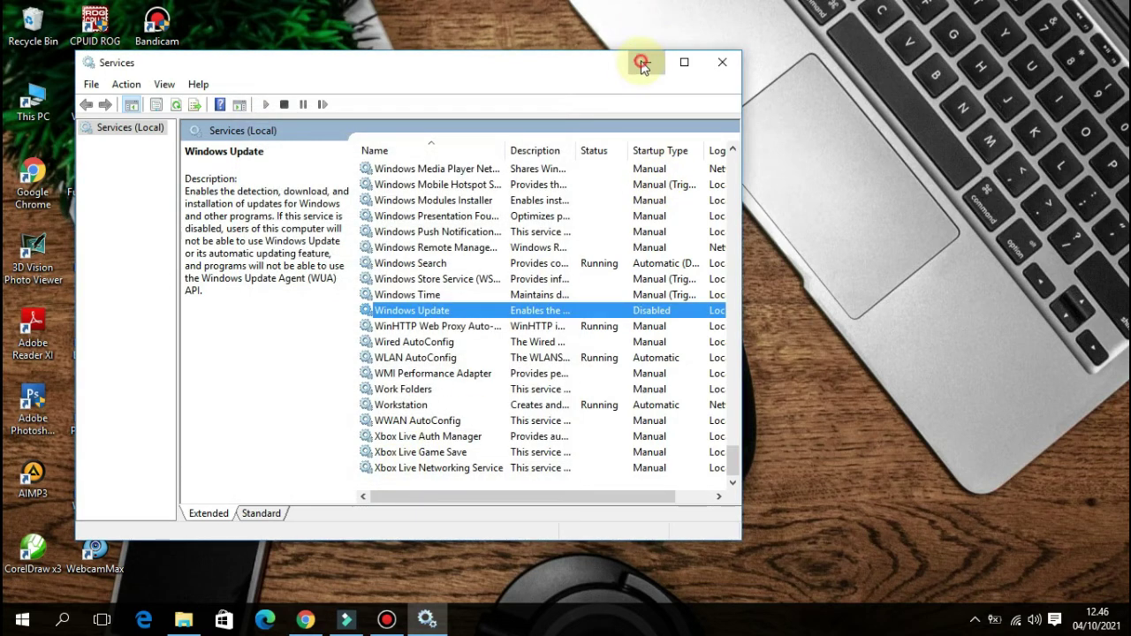
pyautogui.click(646, 62)
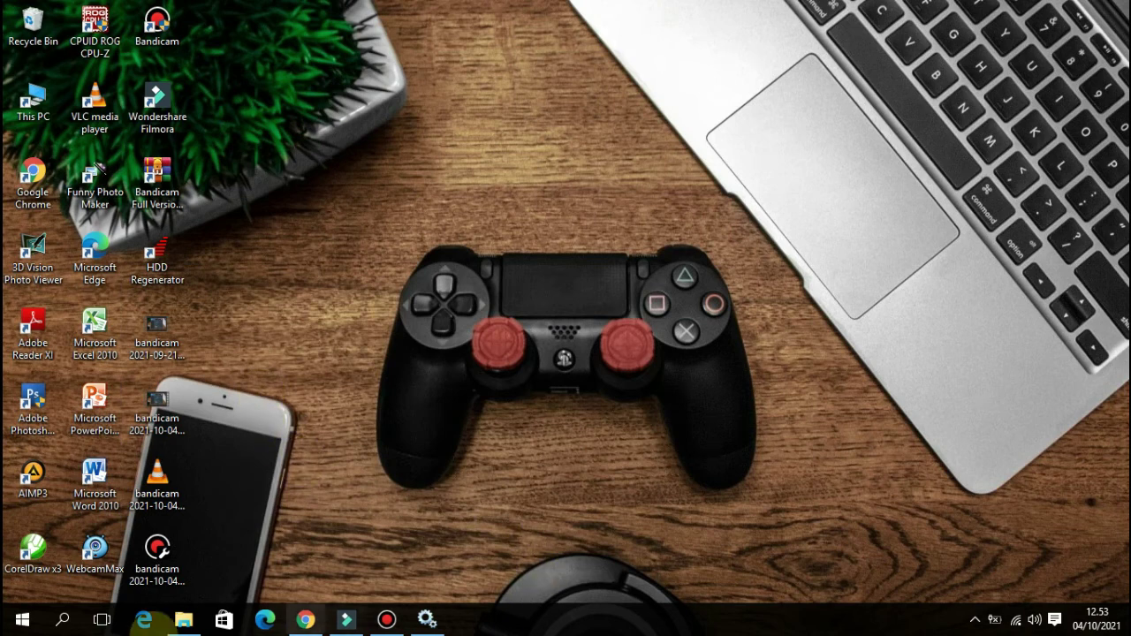
# - Search Windows for GPEDIT.MSC, open the Local Group Policy Editor and maximize its window
pyautogui.click(55, 623)
pyautogui.click(88, 588)
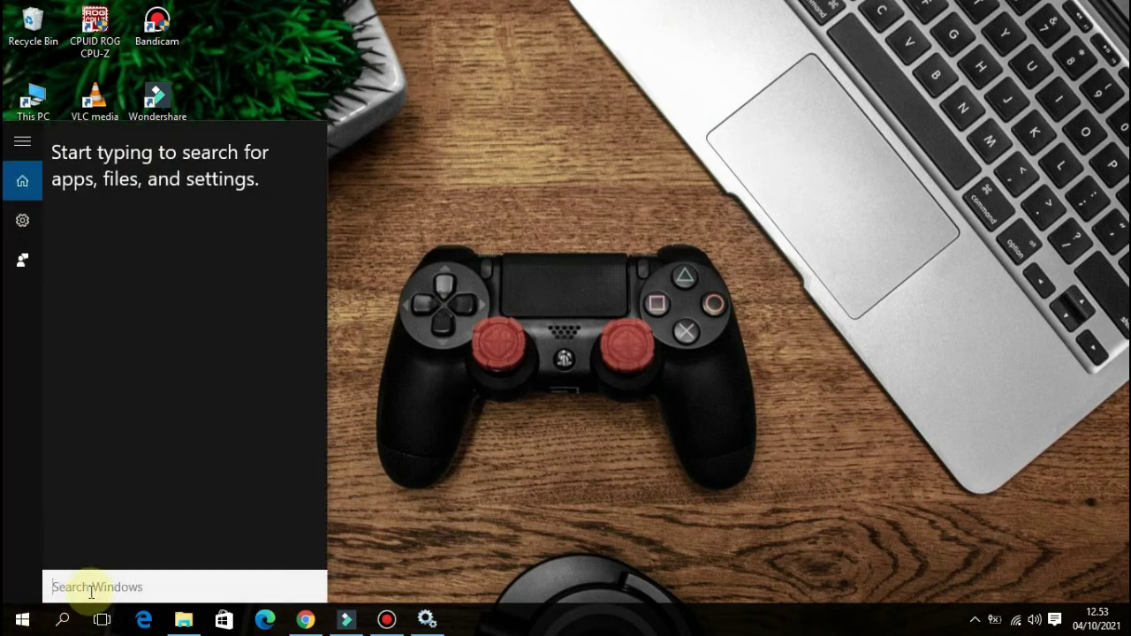
pyautogui.write('GPED')
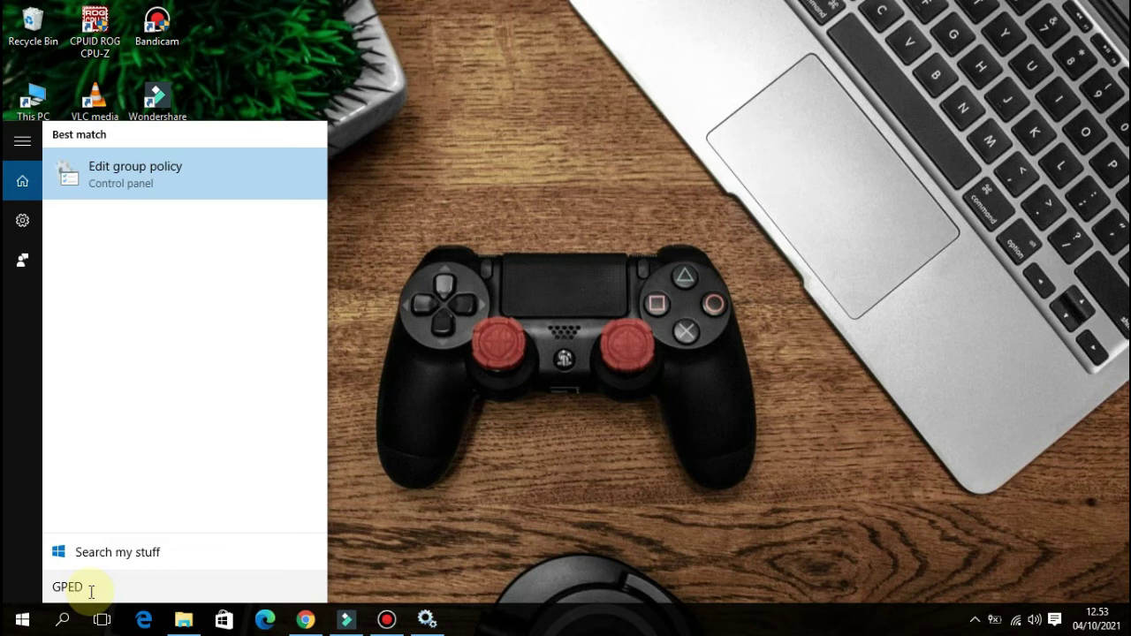
pyautogui.write('IT.MSC')
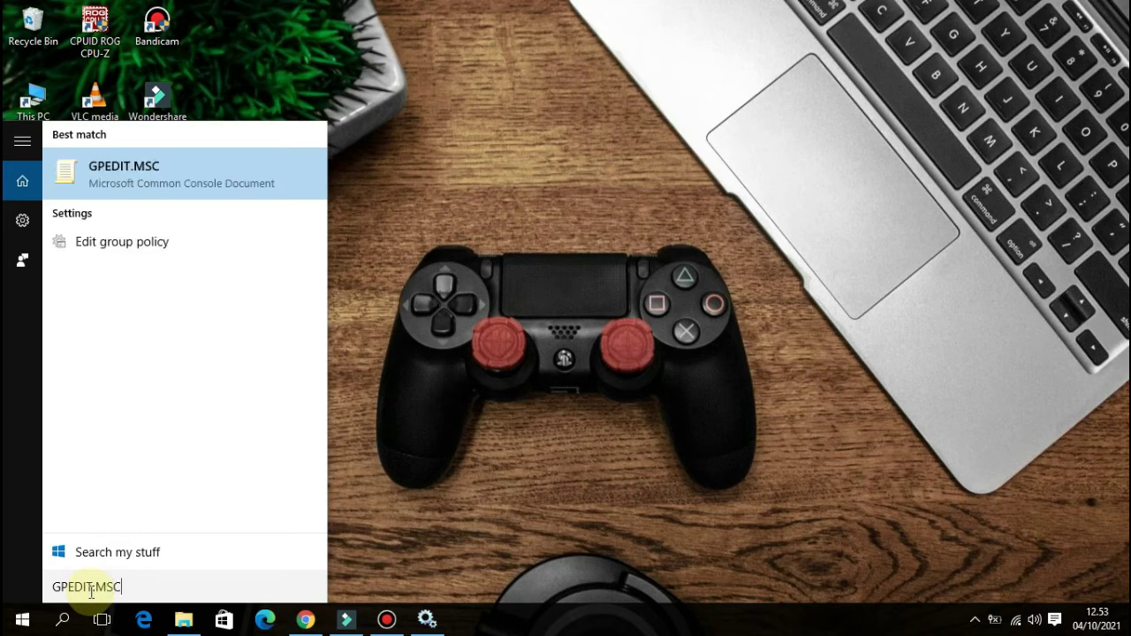
pyautogui.click(152, 168)
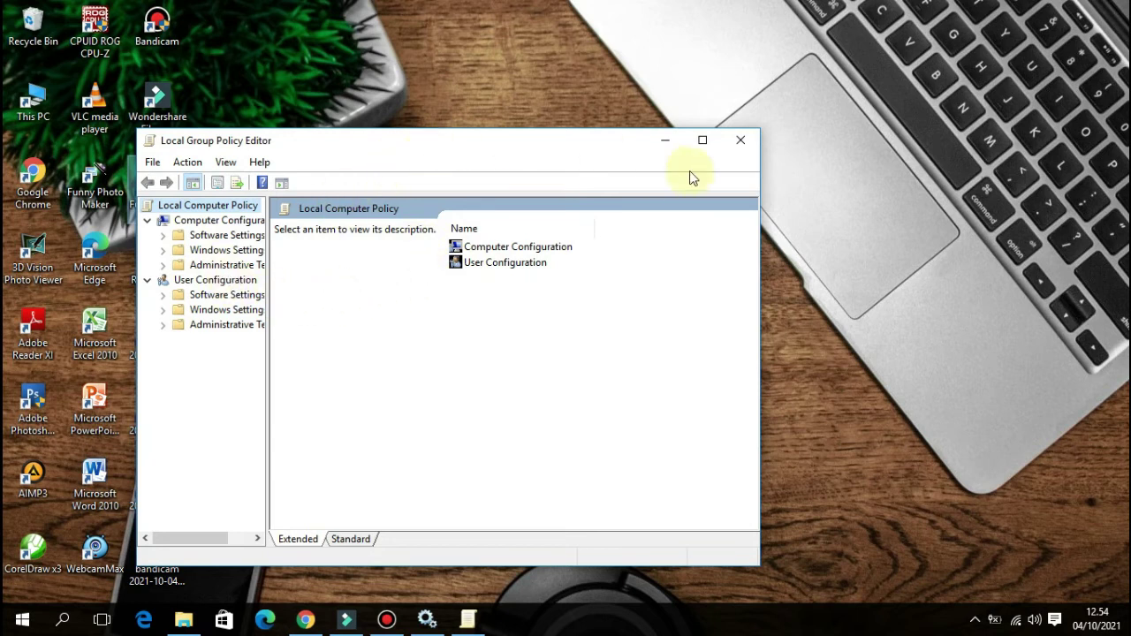
pyautogui.click(703, 142)
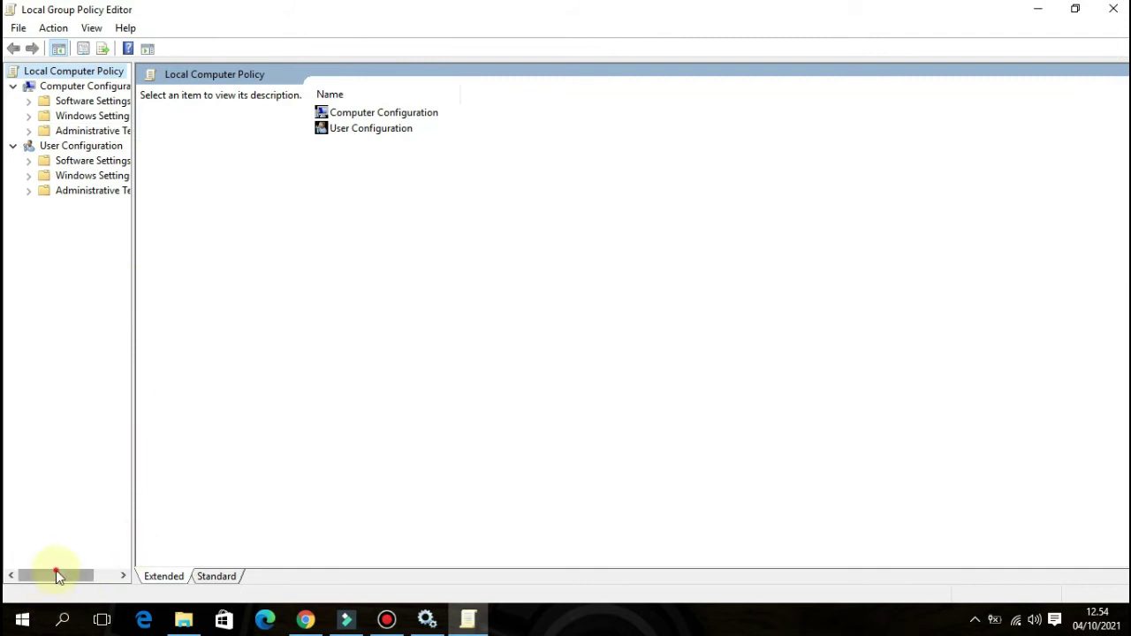
# - Open the Windows Update policies under Computer Configuration, Administrative Templates, Windows Components
pyautogui.moveTo(55, 573); pyautogui.dragTo(71, 573)
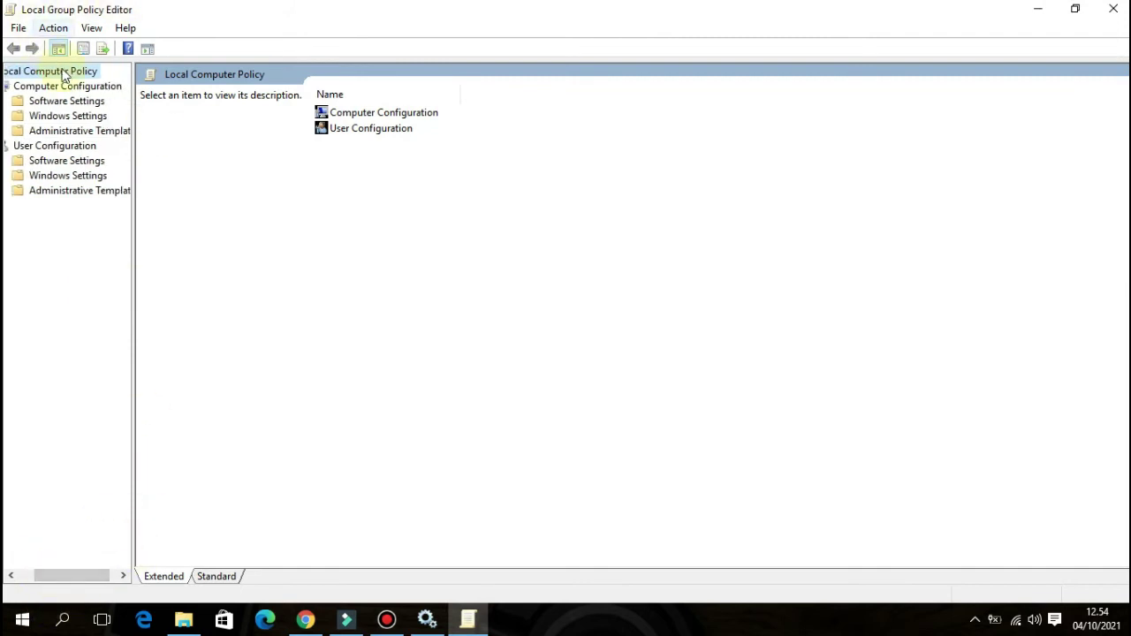
pyautogui.doubleClick(71, 132)
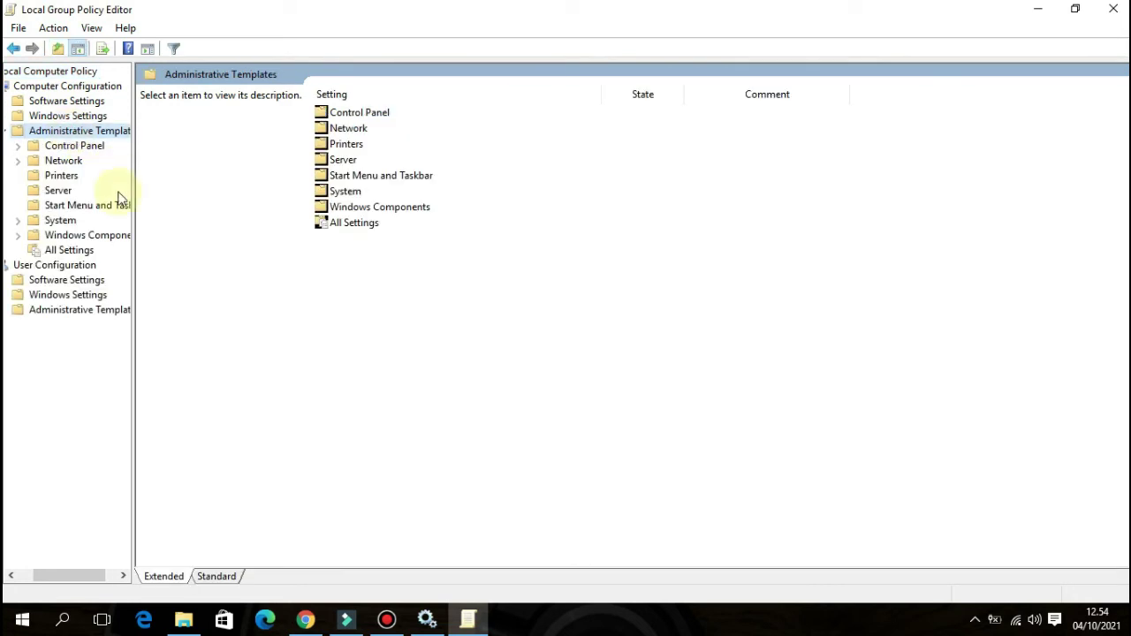
pyautogui.doubleClick(89, 237)
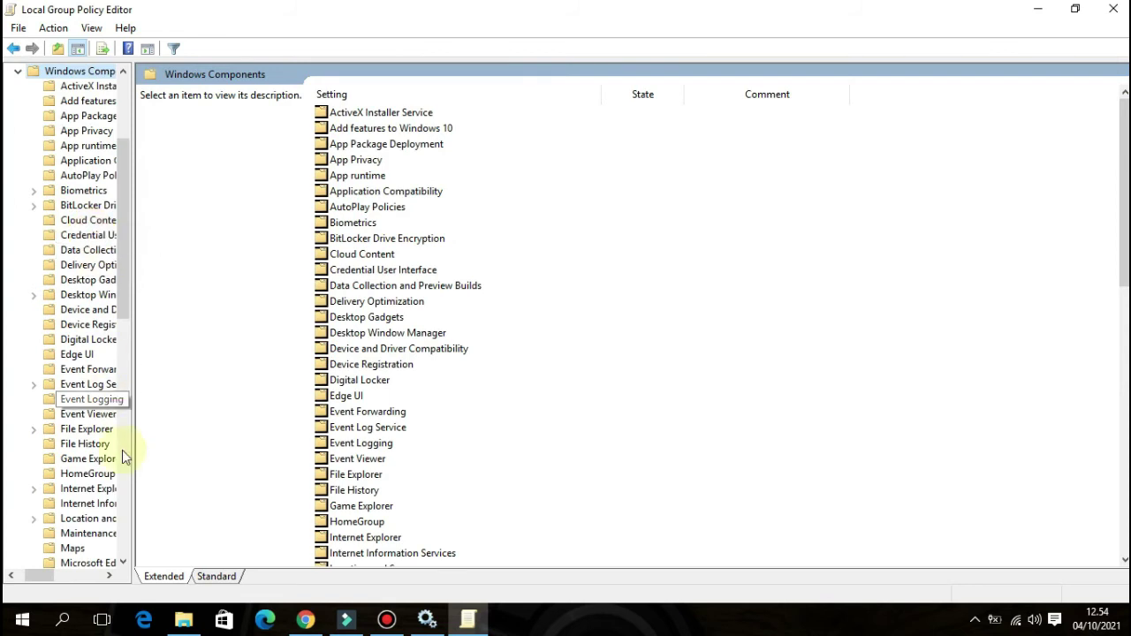
pyautogui.moveTo(50, 579); pyautogui.dragTo(62, 579)
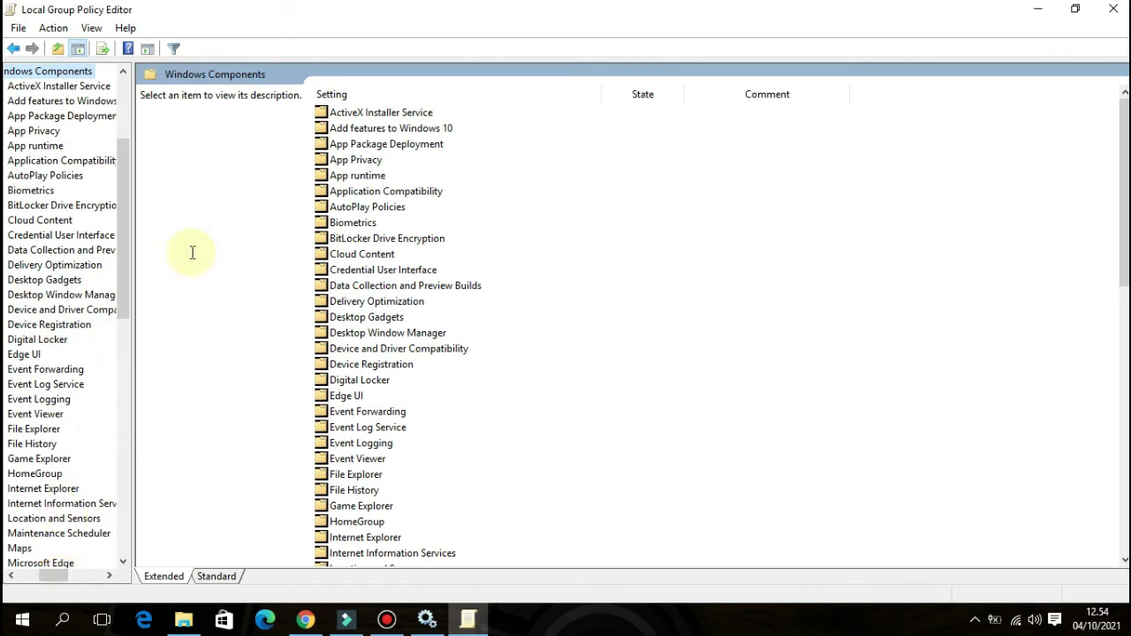
pyautogui.moveTo(124, 236); pyautogui.dragTo(114, 469)
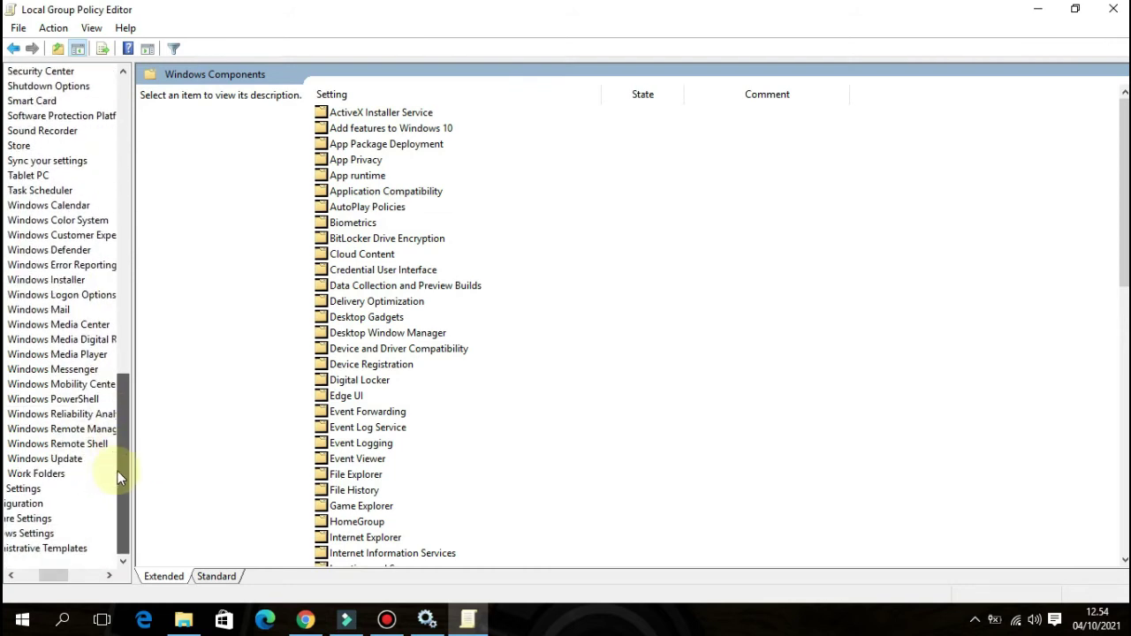
pyautogui.click(46, 461)
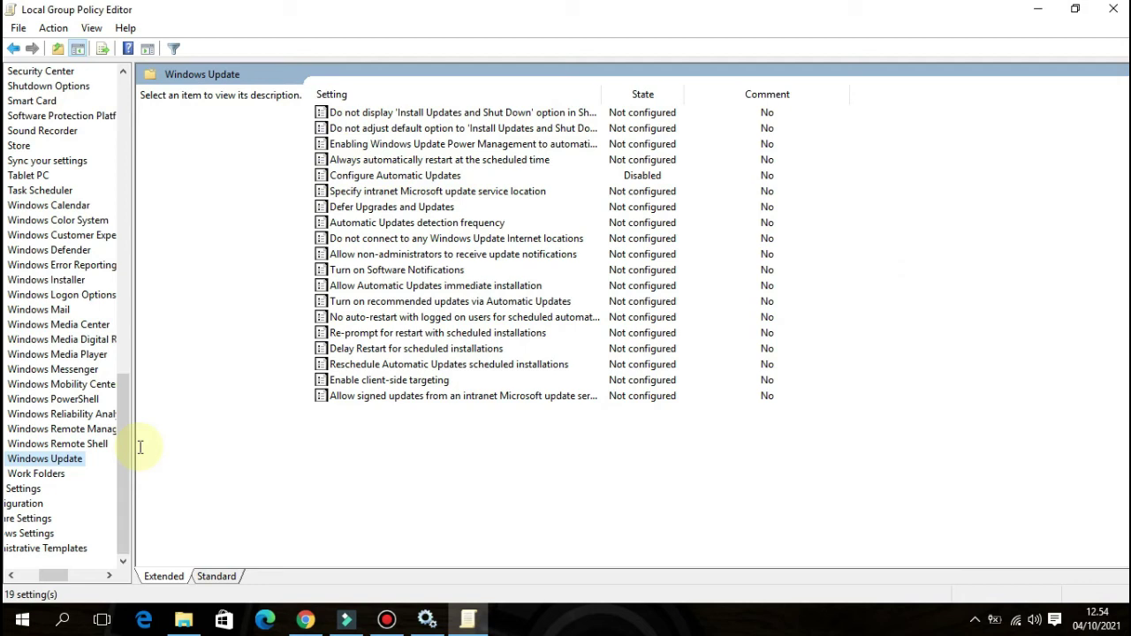
# - Set the Configure Automatic Updates policy to Disabled, confirm it and close the Local Group Policy Editor
pyautogui.doubleClick(396, 175)
pyautogui.click(44, 104)
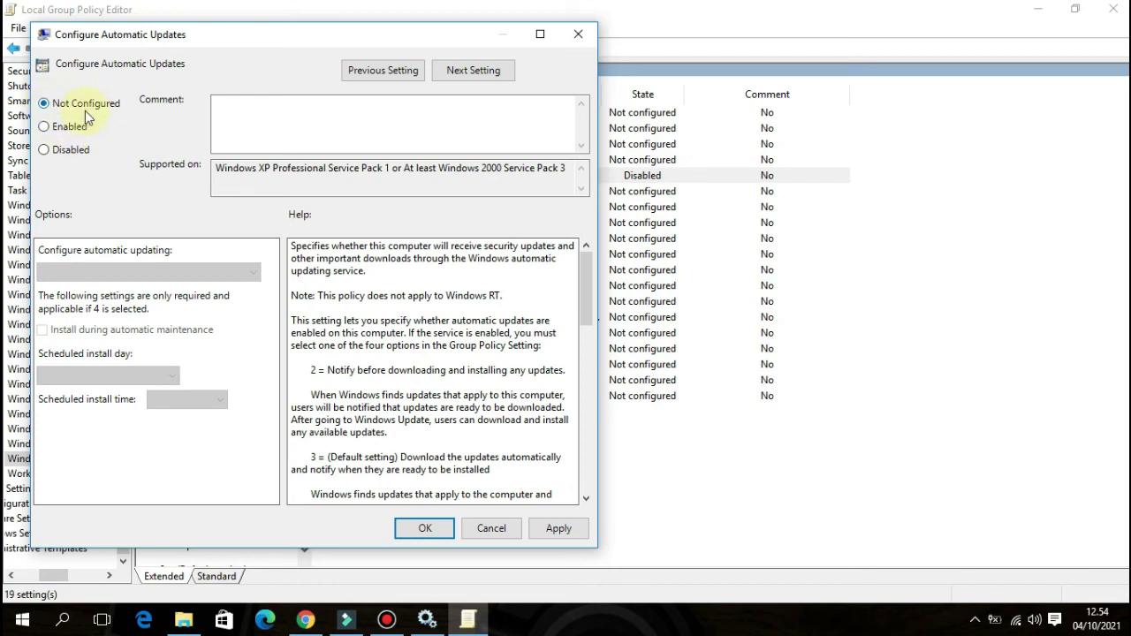
pyautogui.click(42, 151)
pyautogui.click(425, 529)
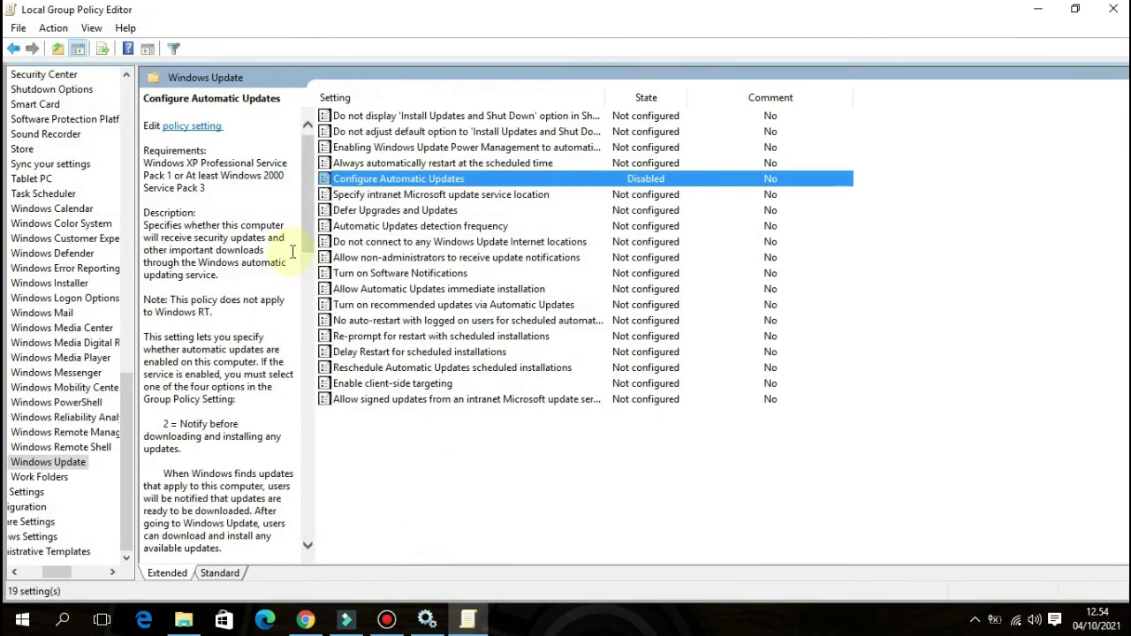
pyautogui.click(1114, 9)
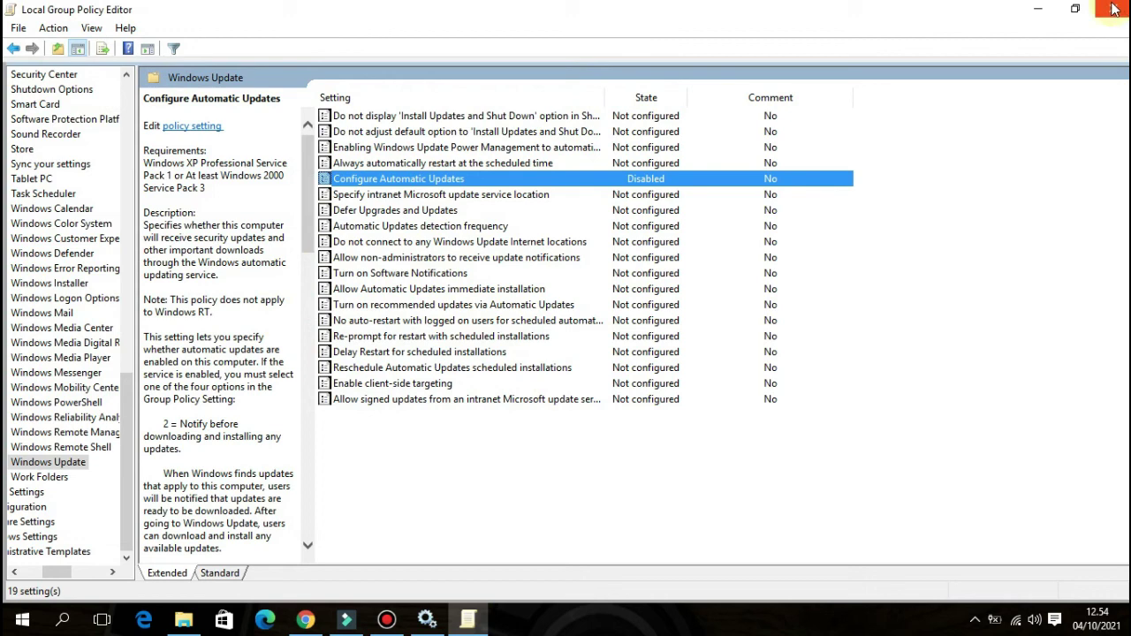
pyautogui.click(1113, 8)
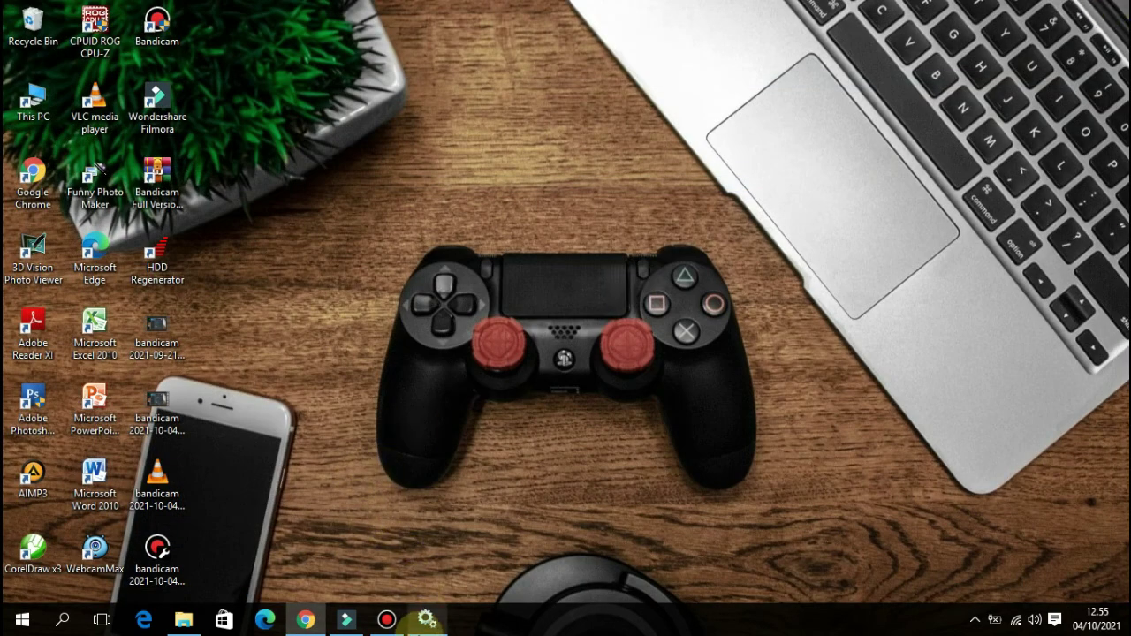
pyautogui.click(398, 625)
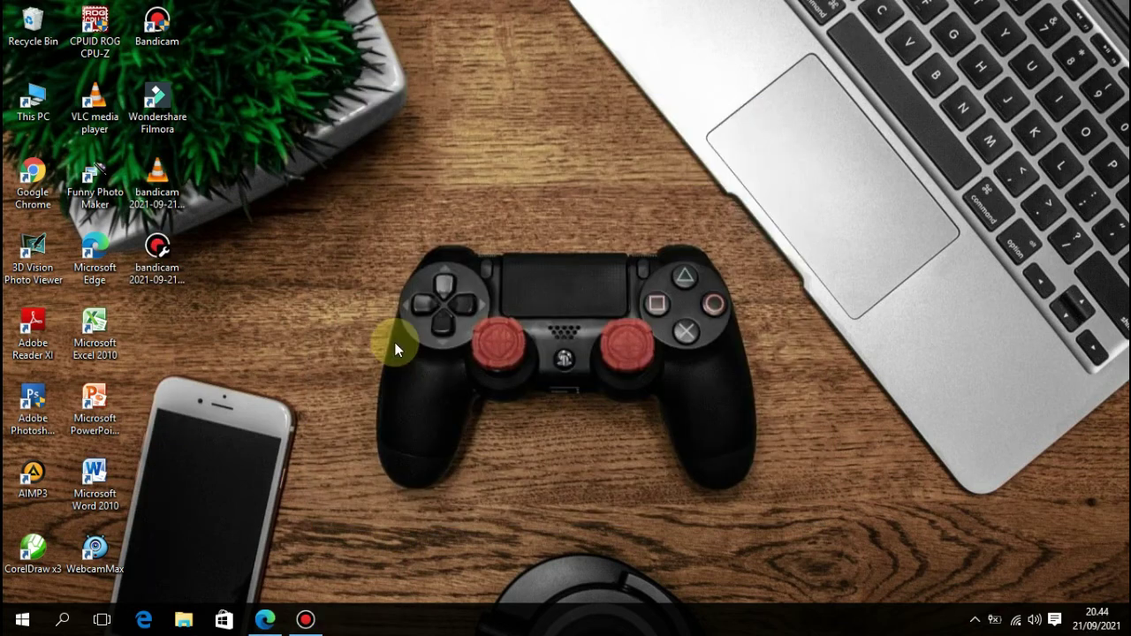